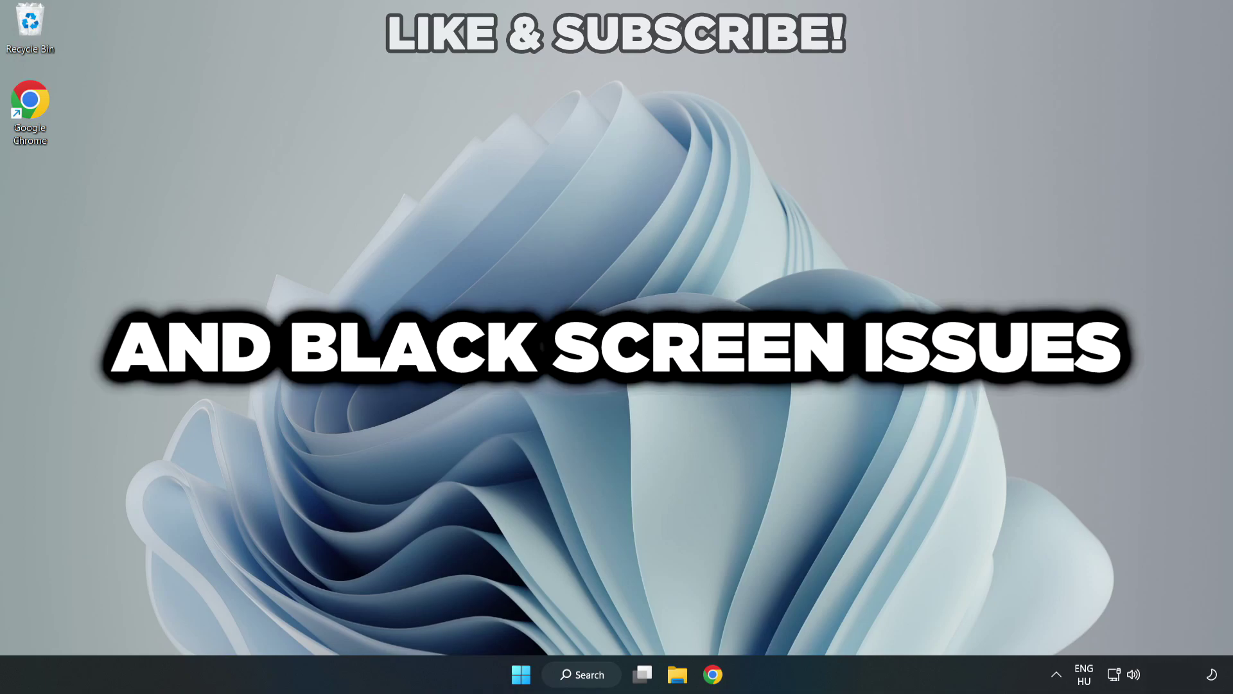
Search Windows for 'device manager' and launch Device Manager
left_click(587, 673)
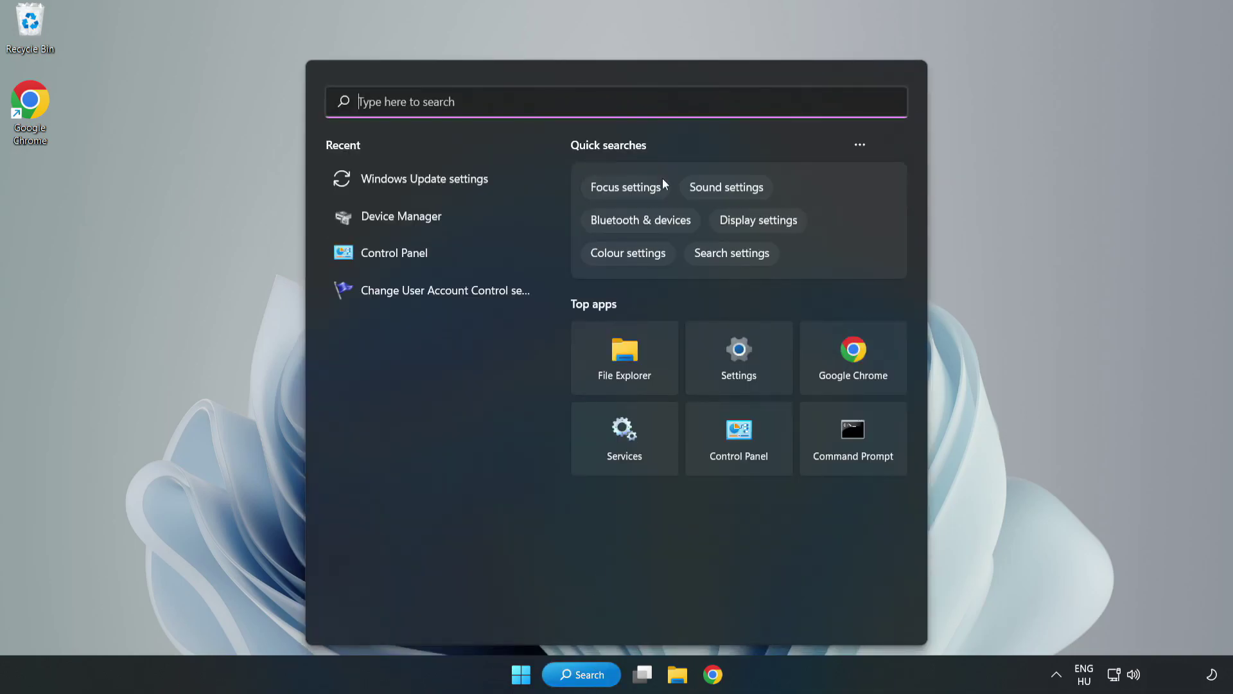
type("device m")
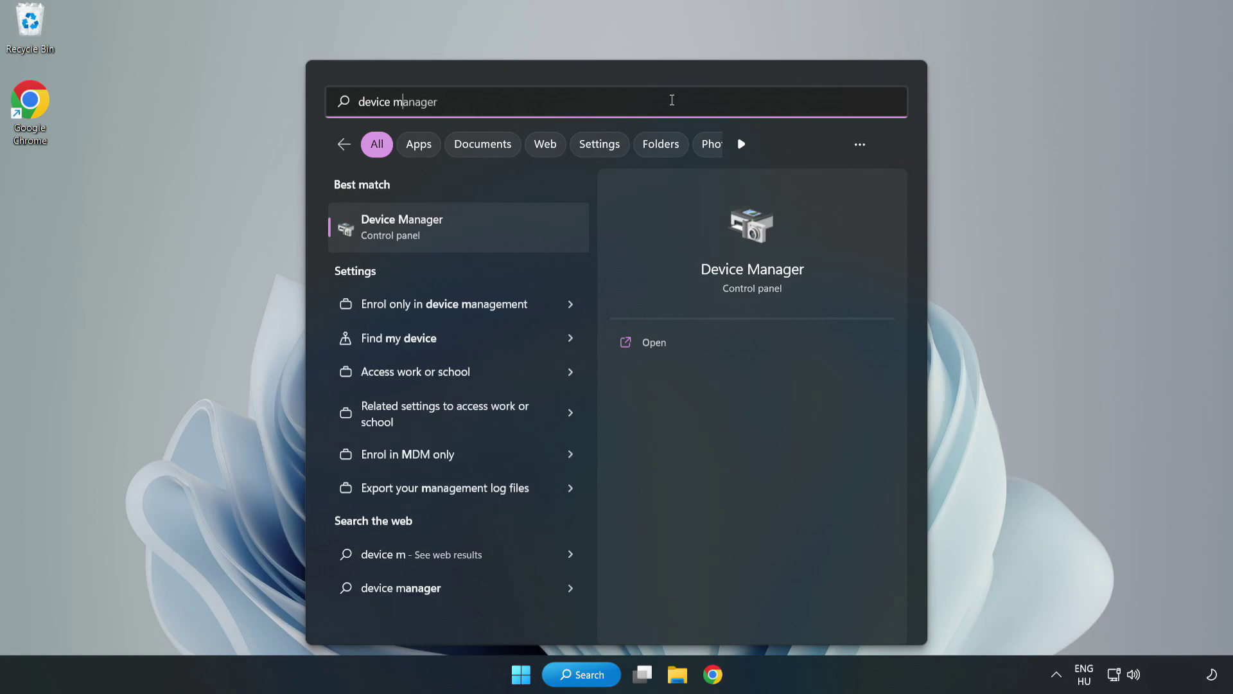
type("anager")
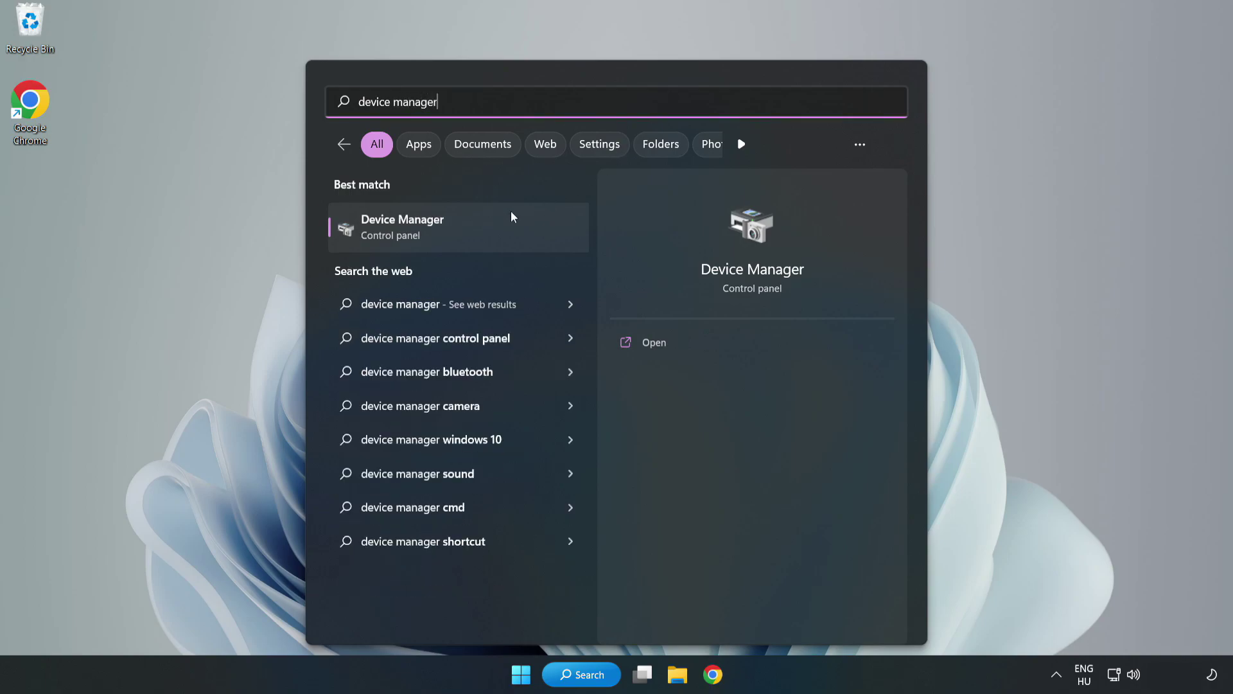
left_click(458, 235)
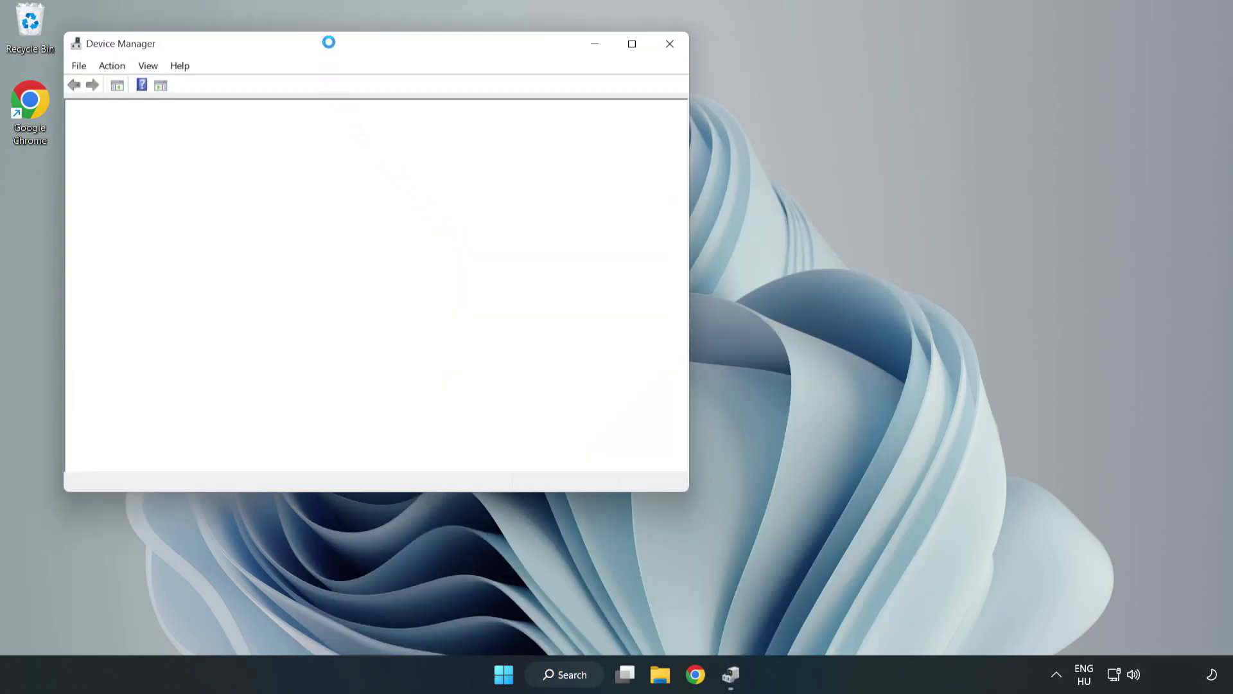
Run an automatic driver update for the VMware SVGA 3D display adapter, then close Device Manager
left_click_drag(332, 47, 551, 111)
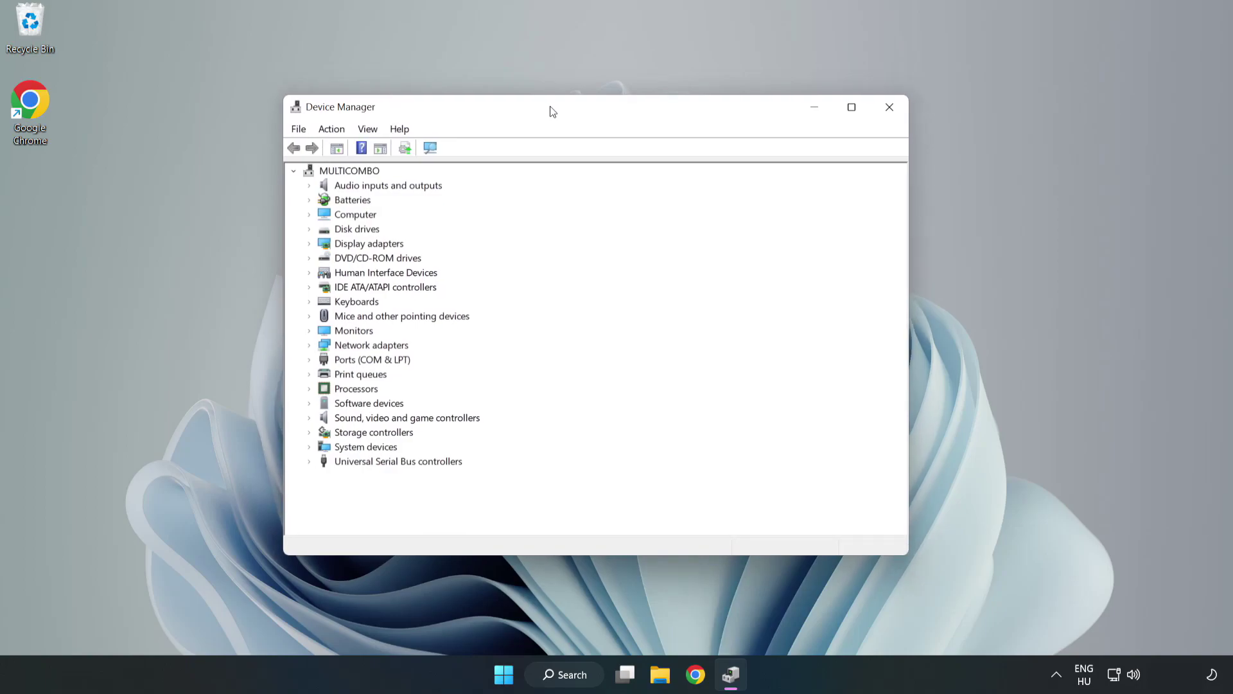
left_click(329, 246)
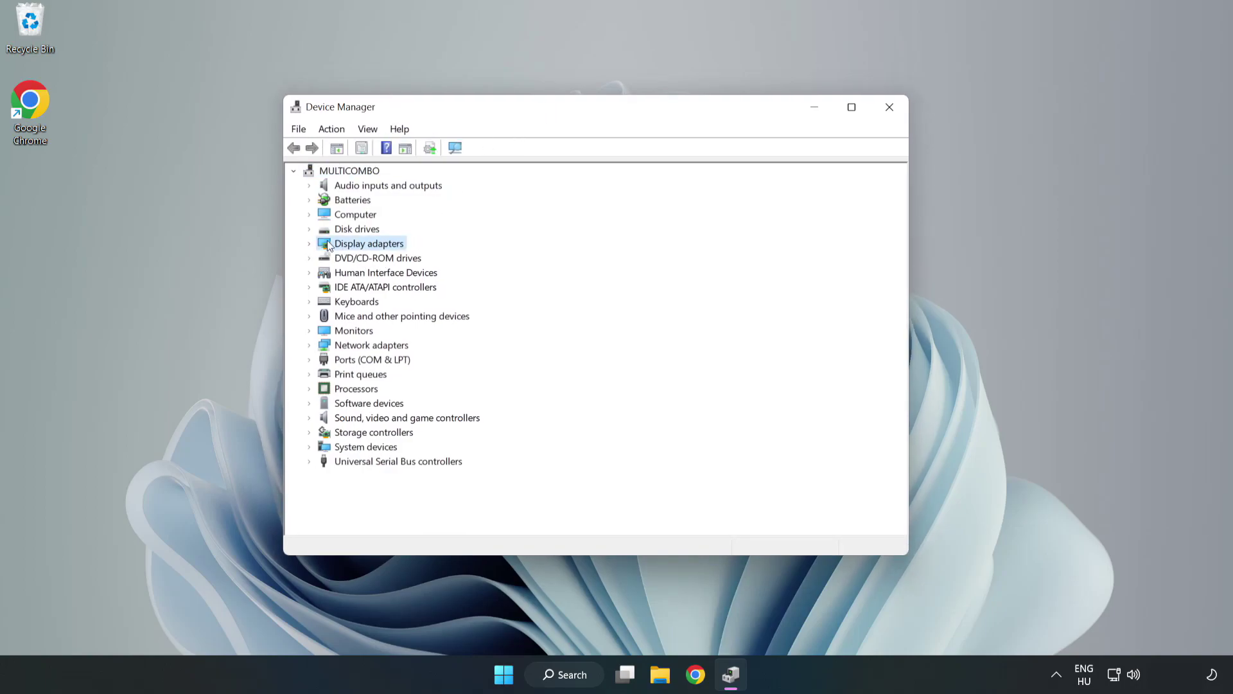
left_click(308, 244)
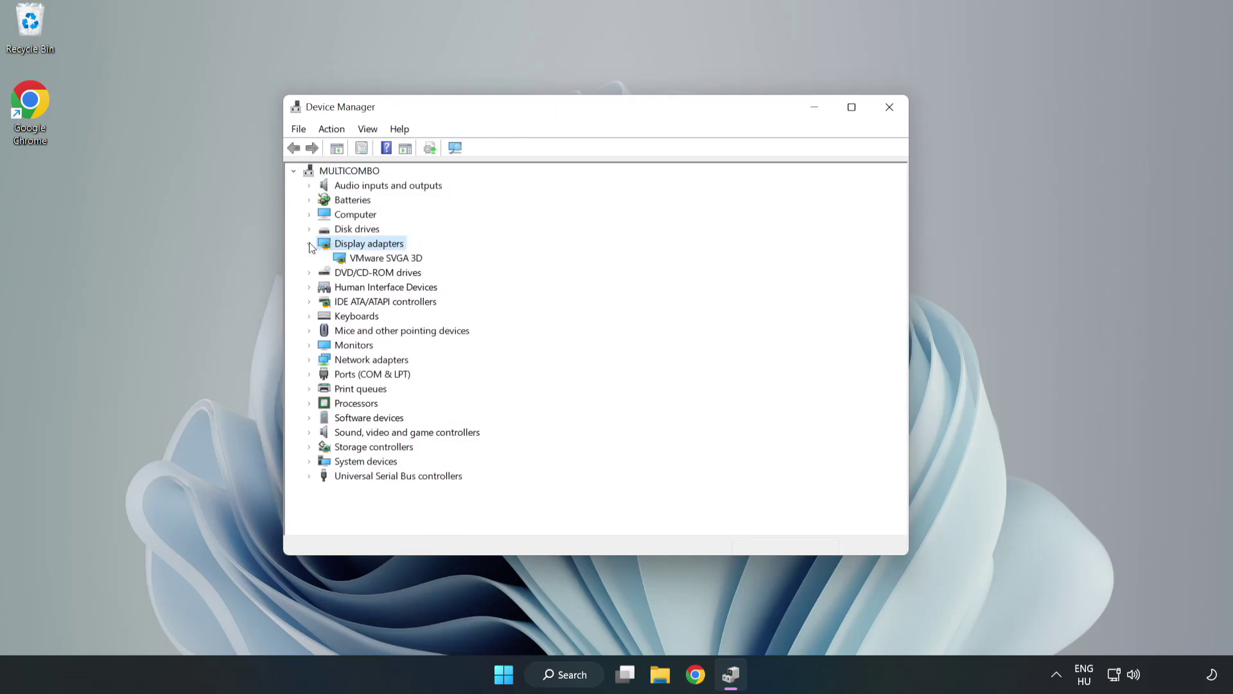
left_click(343, 258)
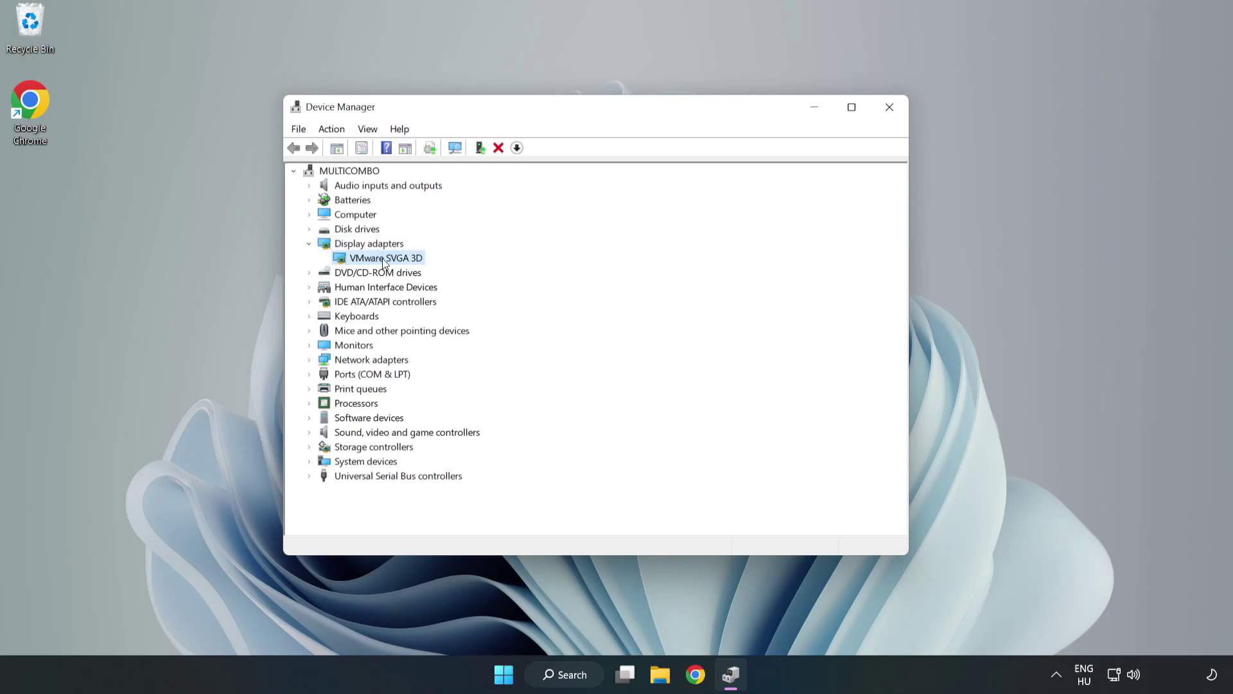
right_click(384, 262)
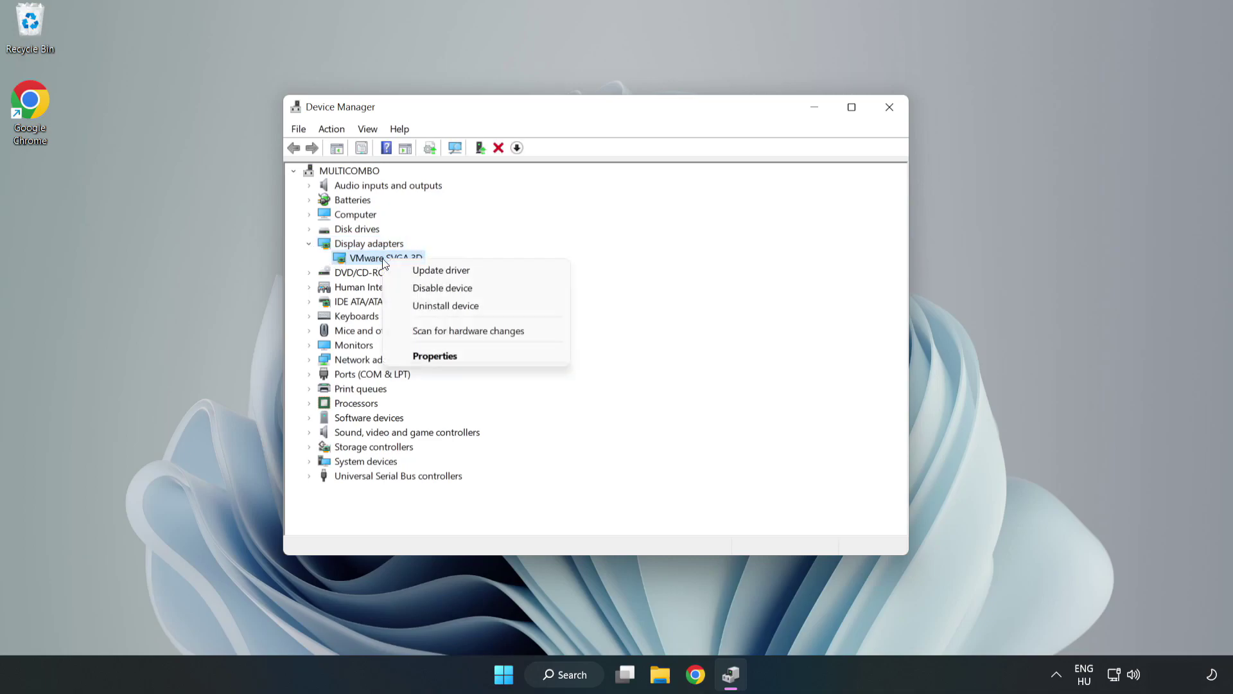
left_click(478, 273)
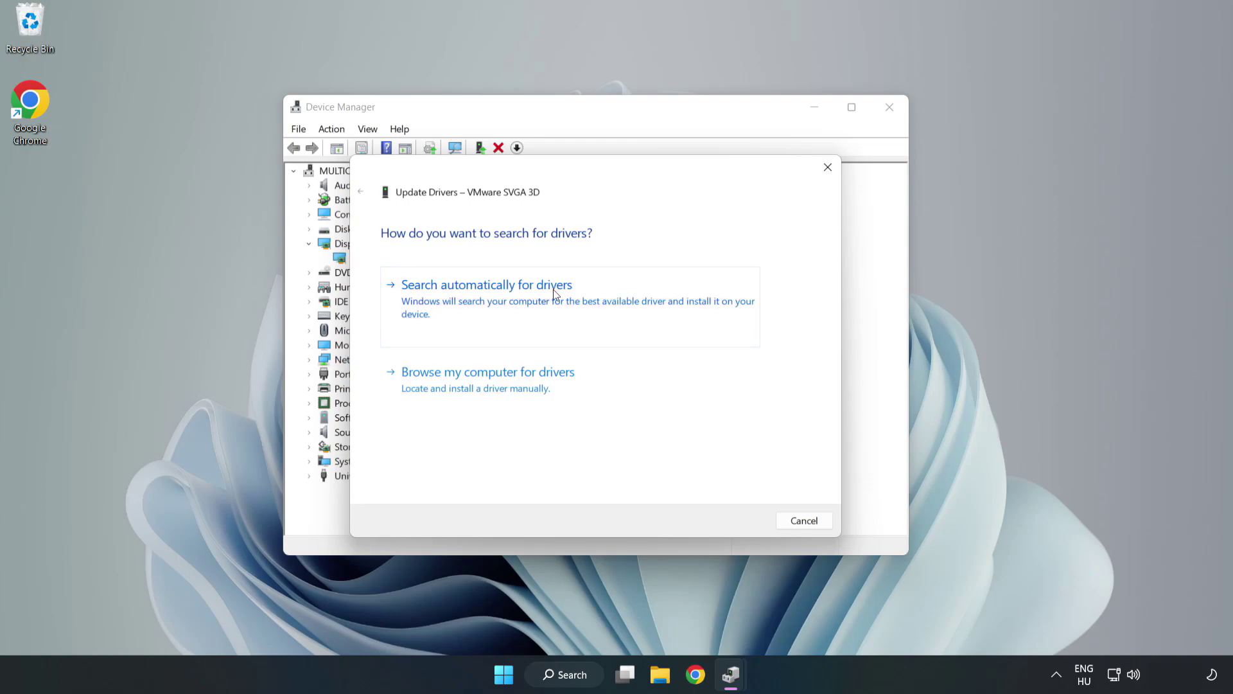
left_click(490, 301)
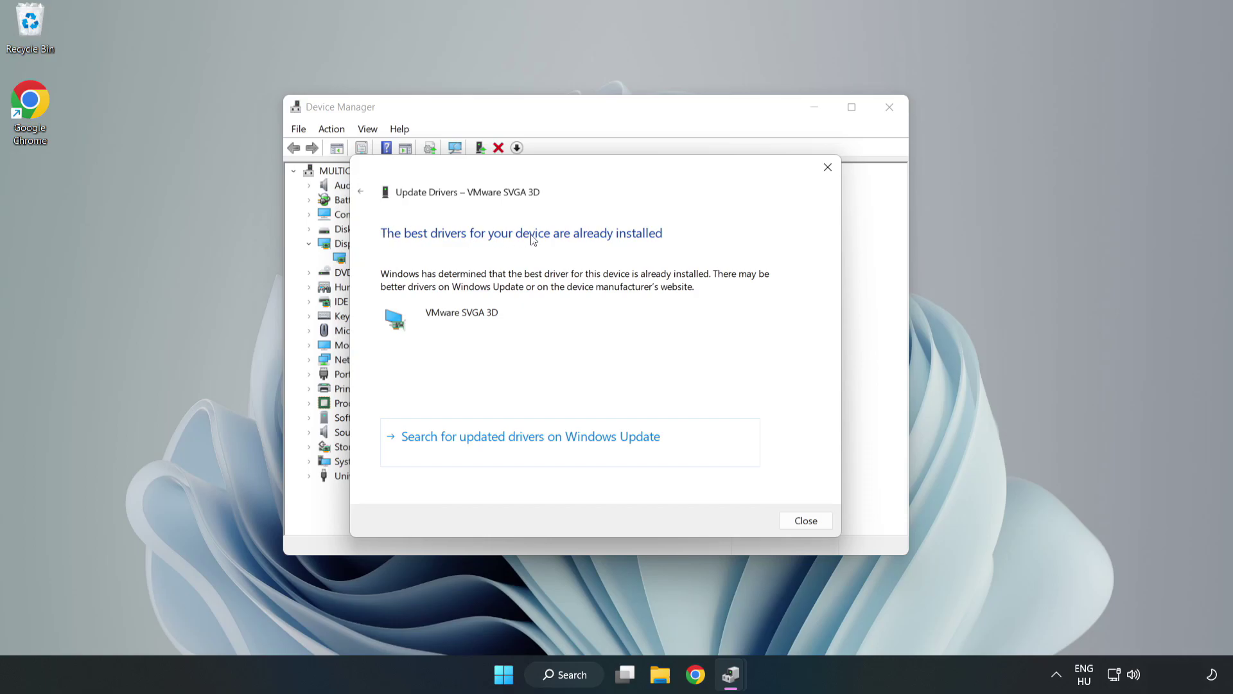
left_click(808, 522)
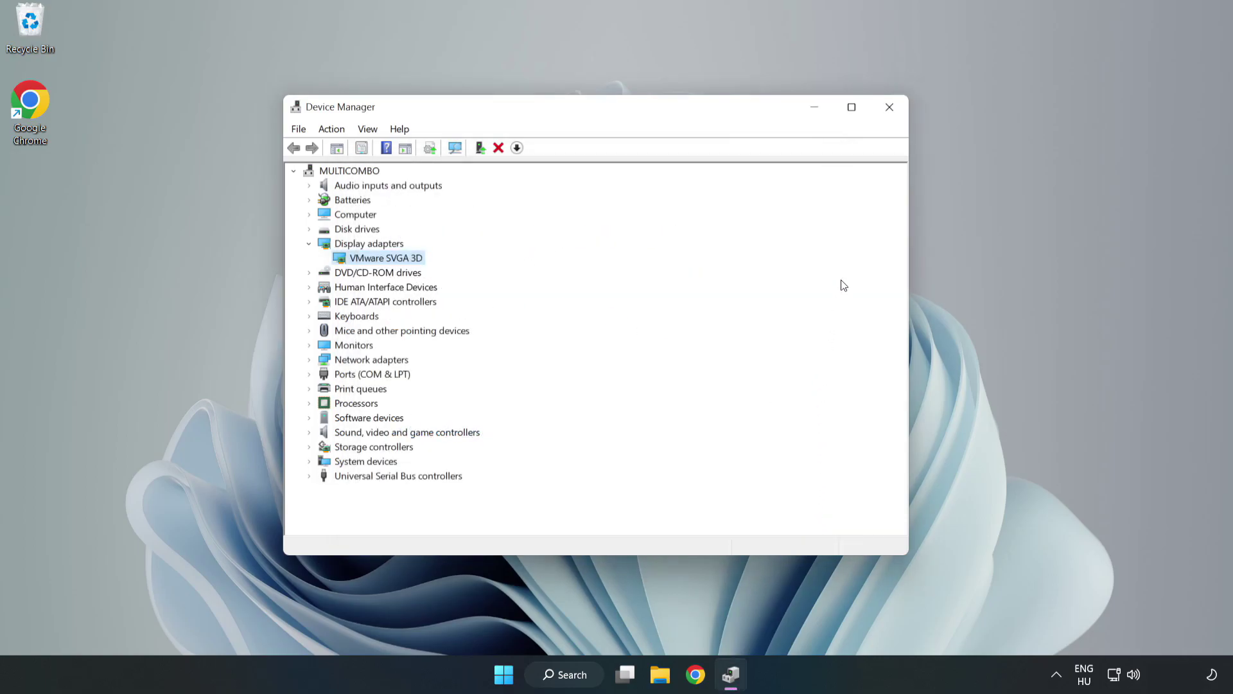
left_click(891, 115)
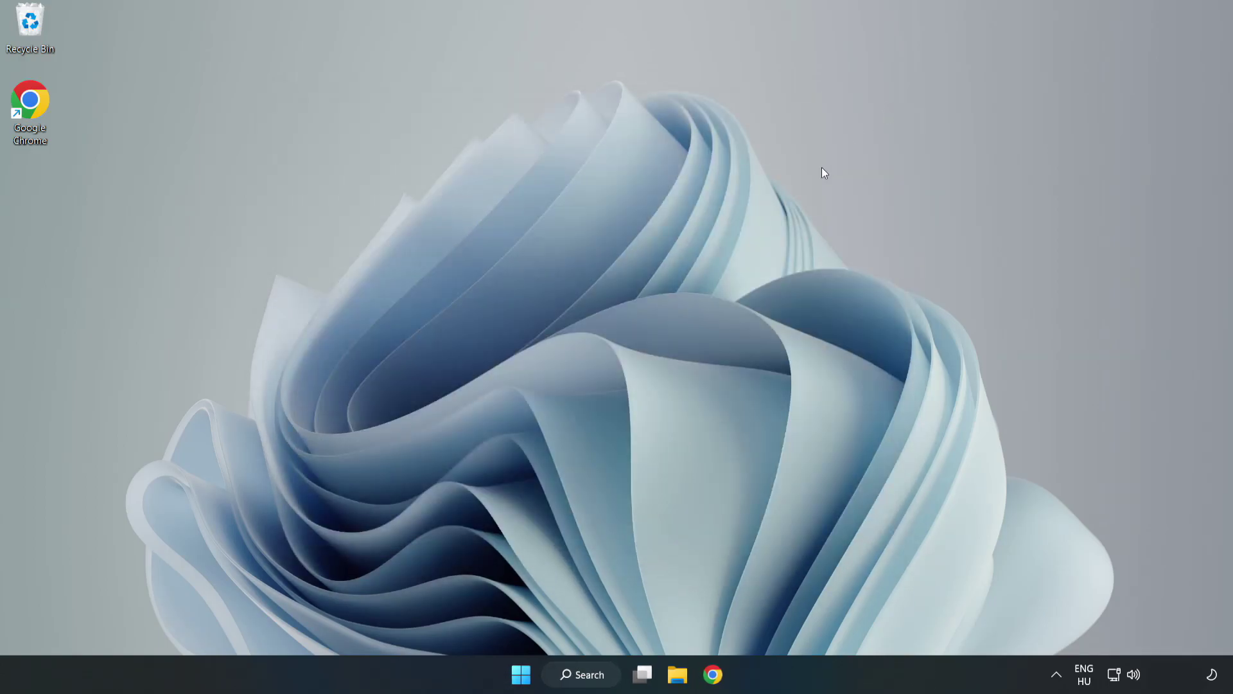
Search Windows for 'updates'
left_click(579, 676)
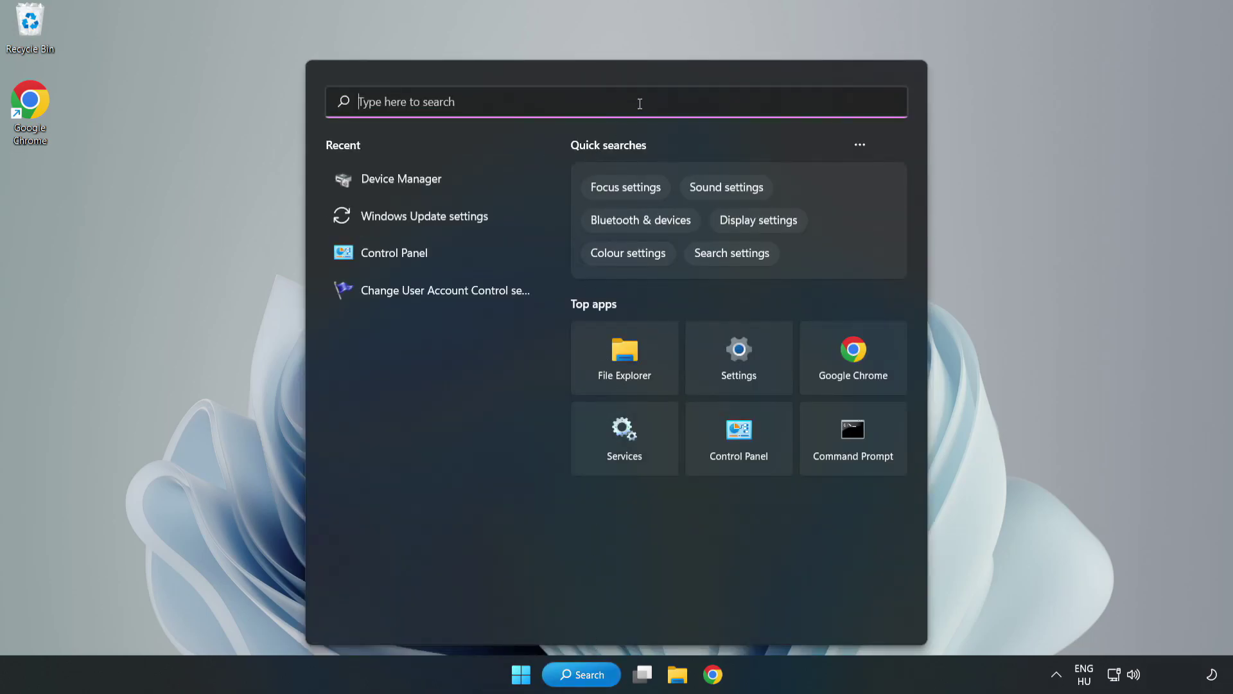
type("updates")
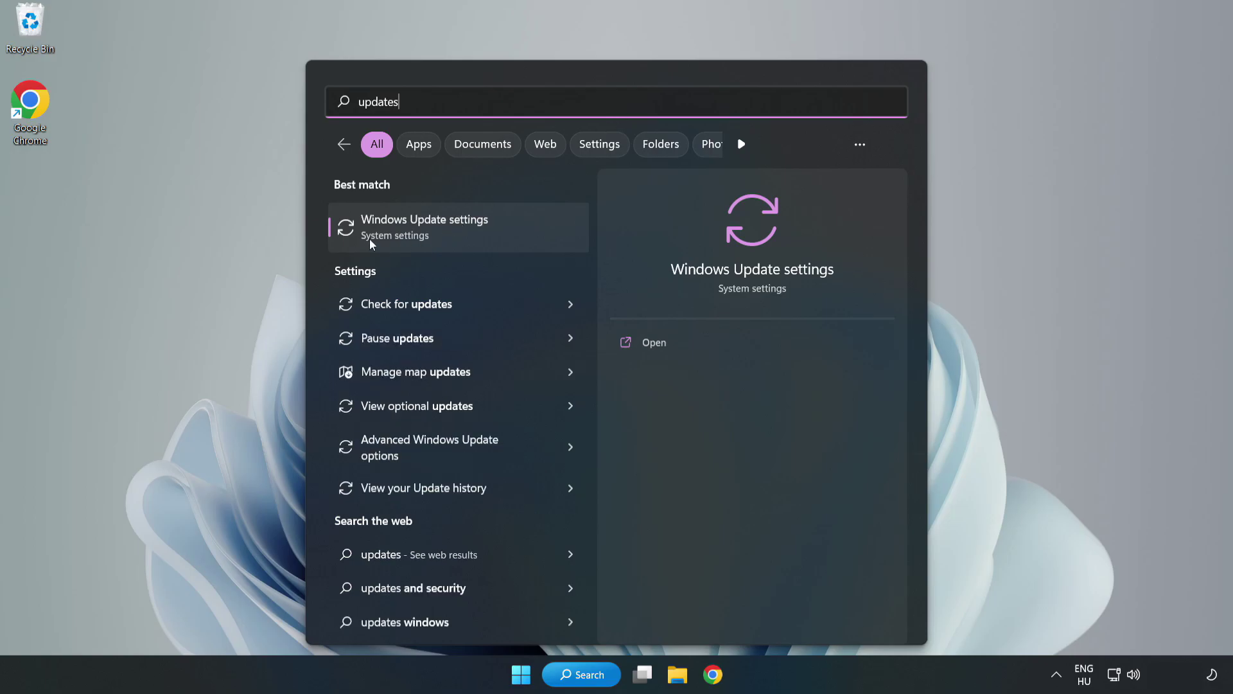
Open Windows Update full-screen, check for updates until it reports up to date, then close Settings
left_click(442, 234)
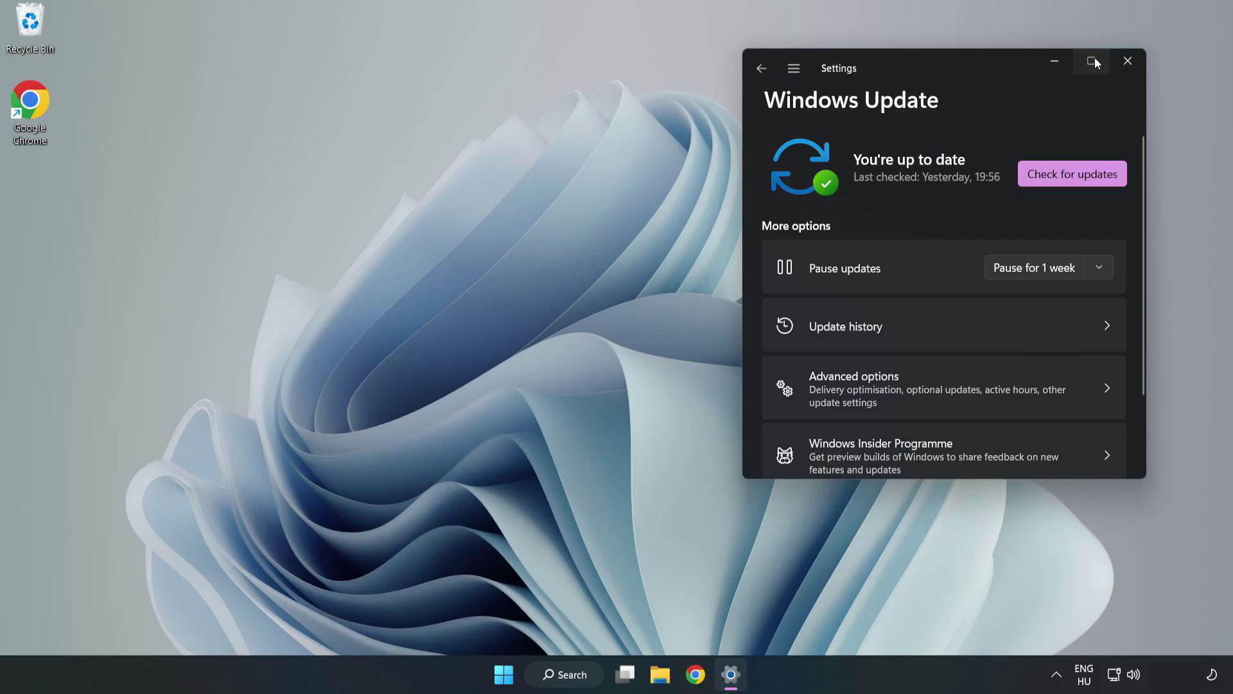
left_click(1095, 56)
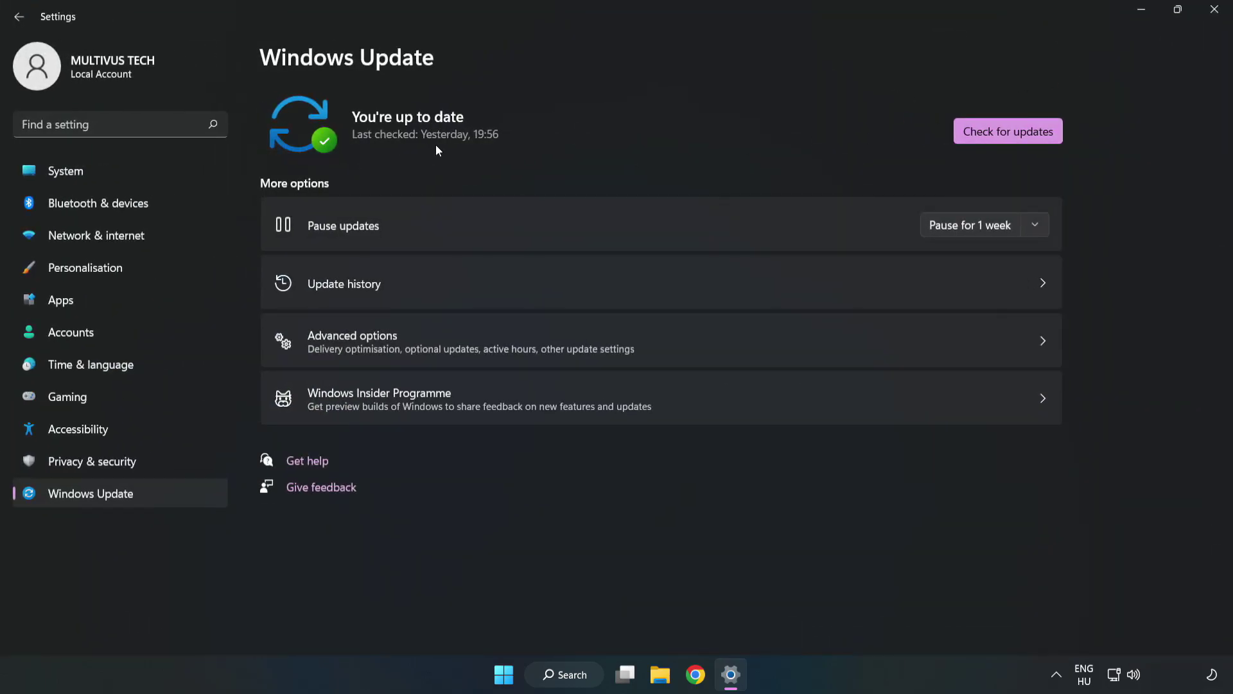
left_click(1012, 133)
left_click(1215, 12)
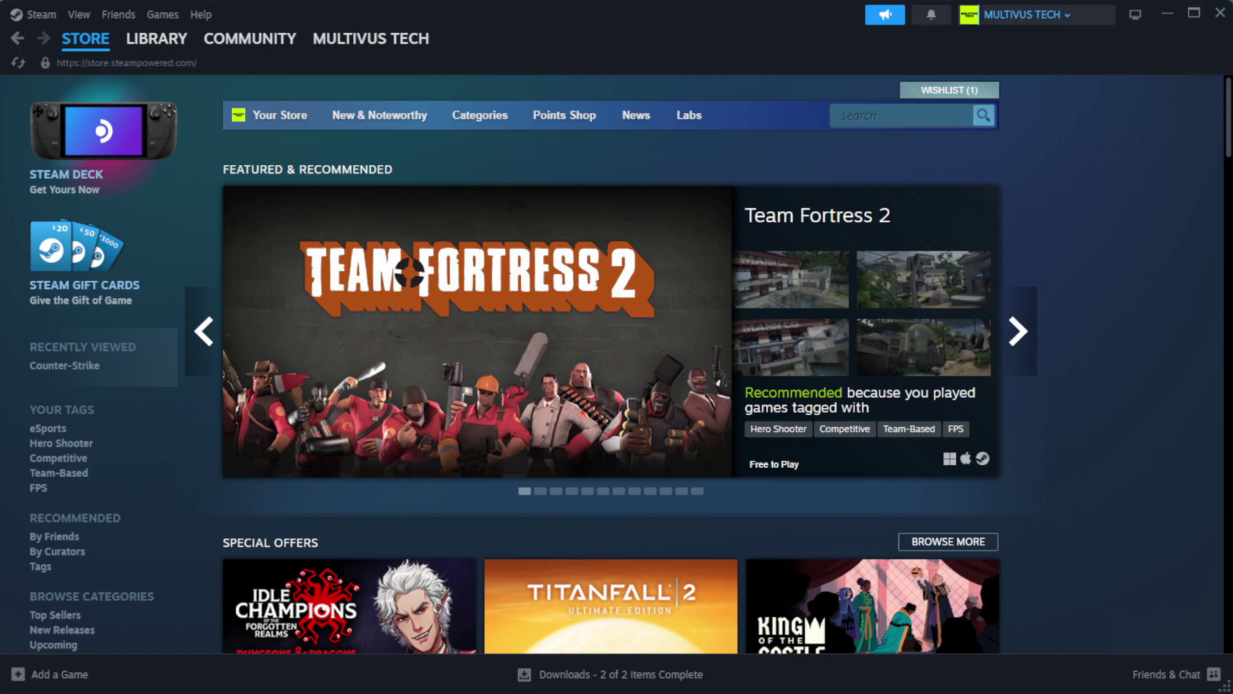
Go to Steam's Library home and bring up the options for YOUR NOT WORKING GAME
mouse_move(164, 46)
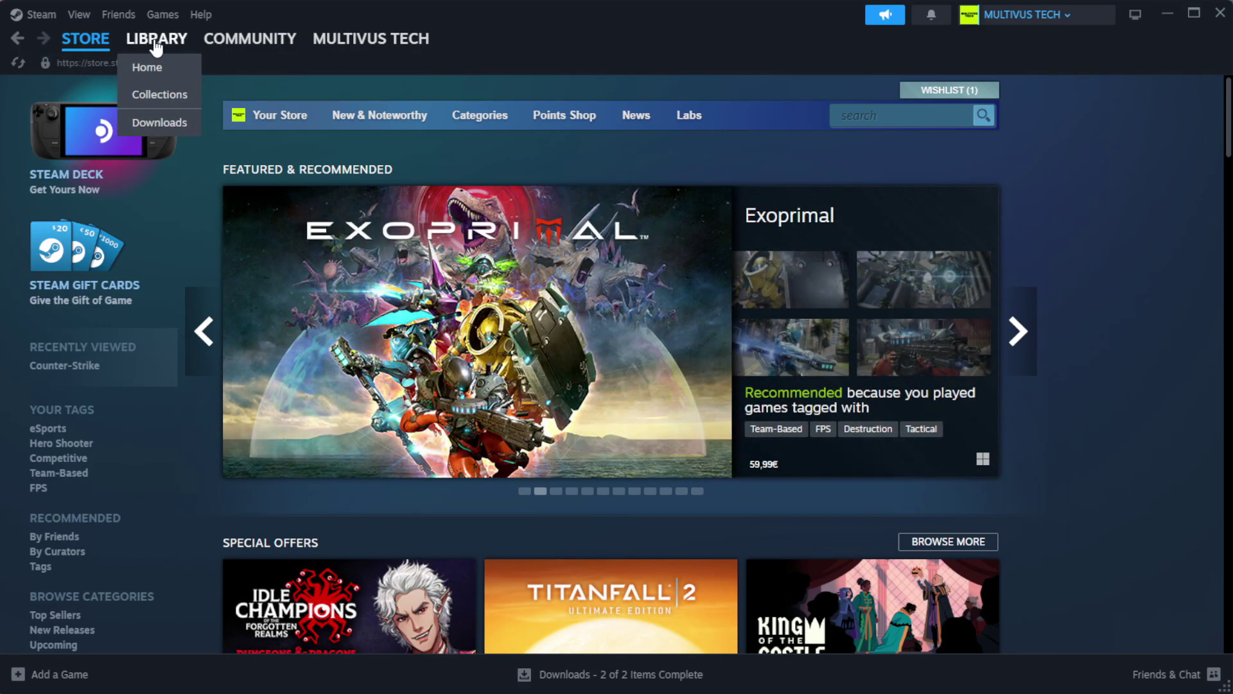
left_click(178, 66)
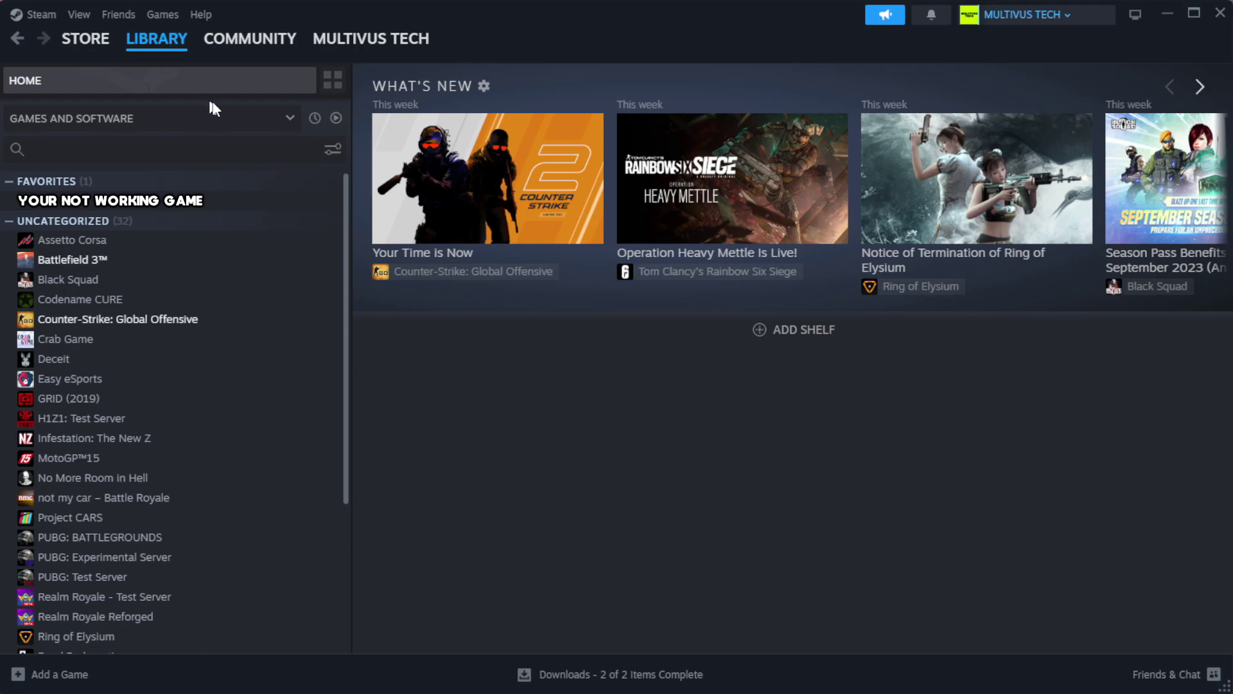
right_click(304, 209)
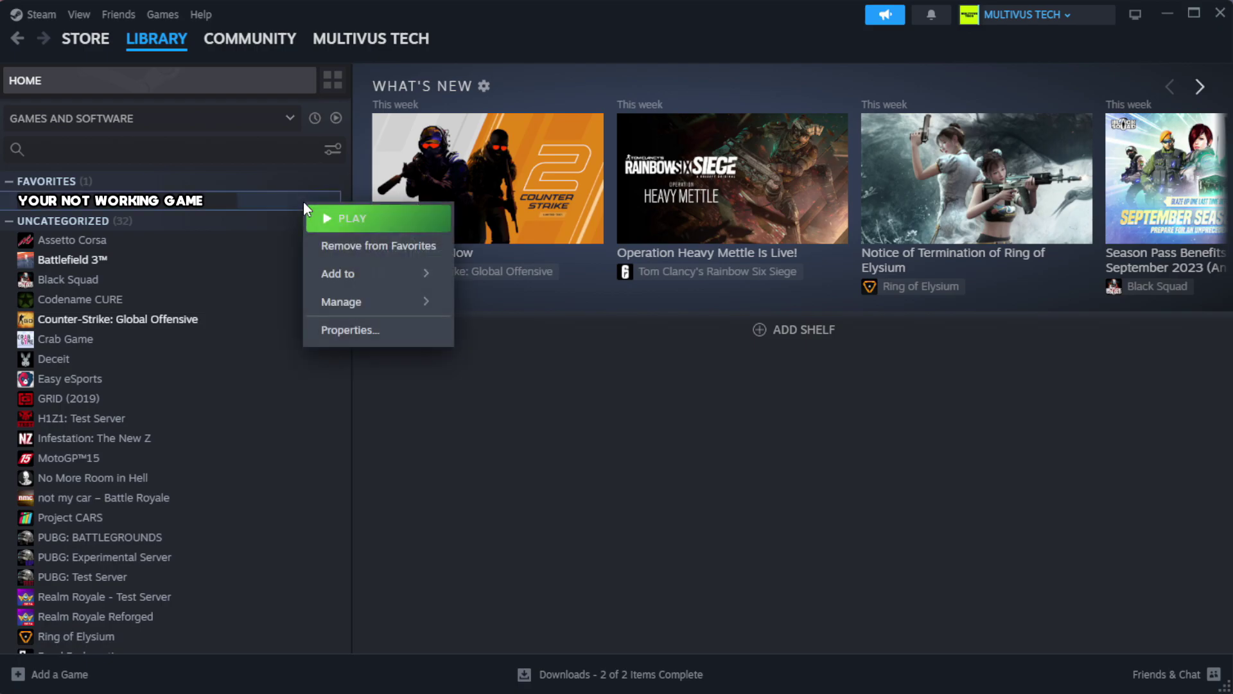
Verify the integrity of the game's files from its Installed Files properties, validating all 1039
left_click(388, 332)
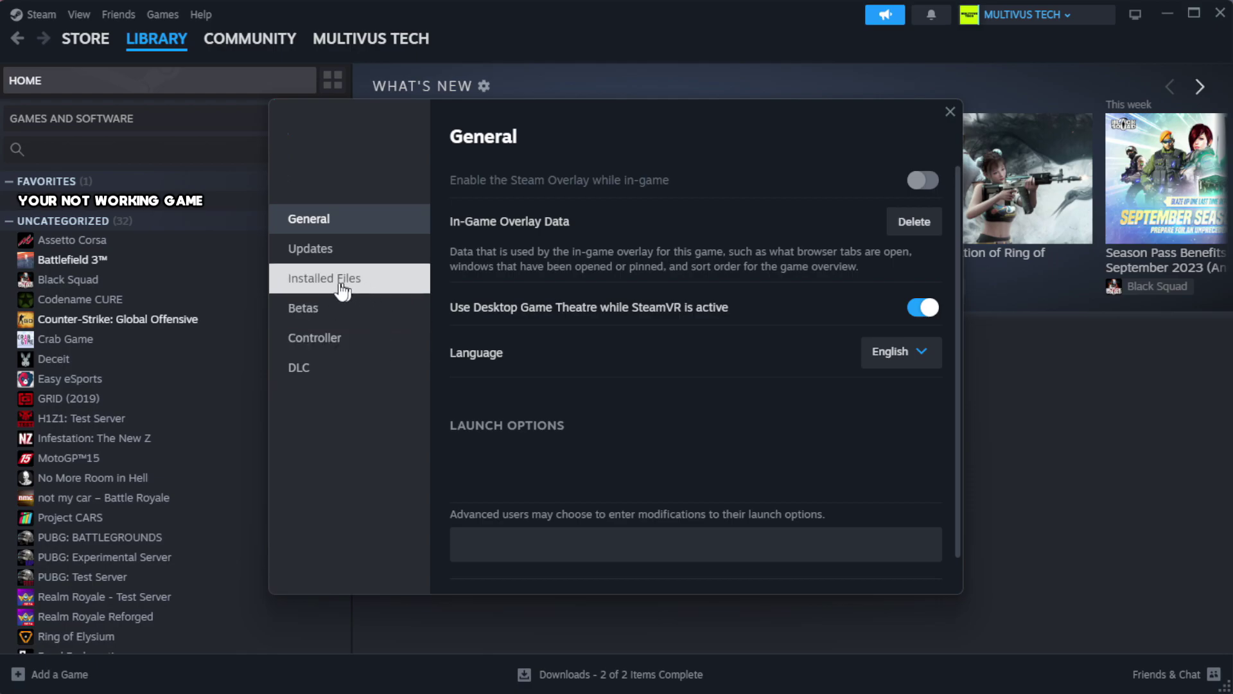
left_click(406, 293)
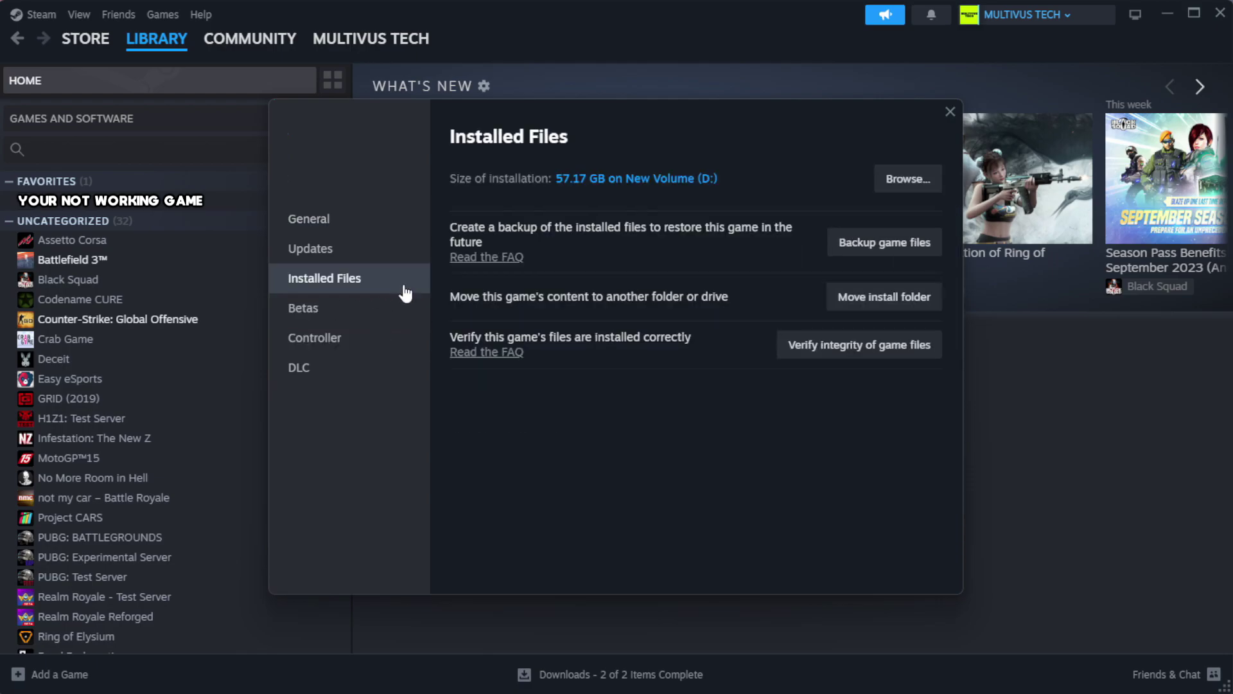
left_click(867, 357)
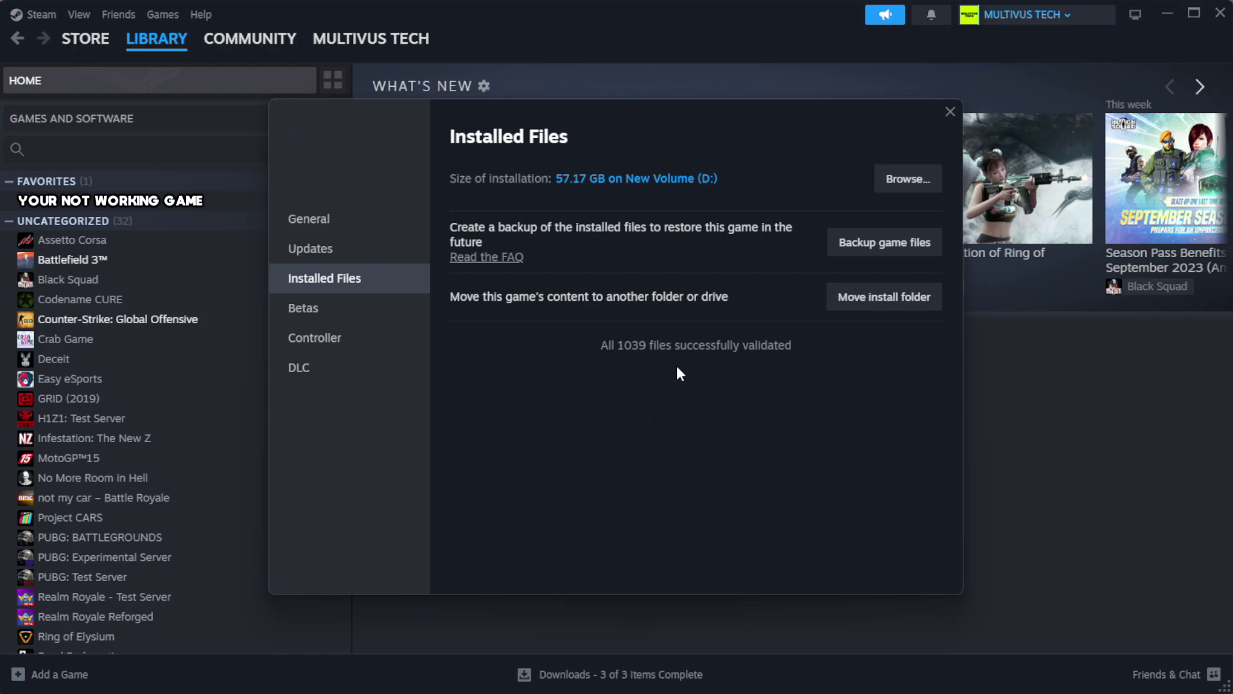
Browse to the game's install folder and show the YOUR NOT WORKING GAME shortcut's properties
left_click(906, 180)
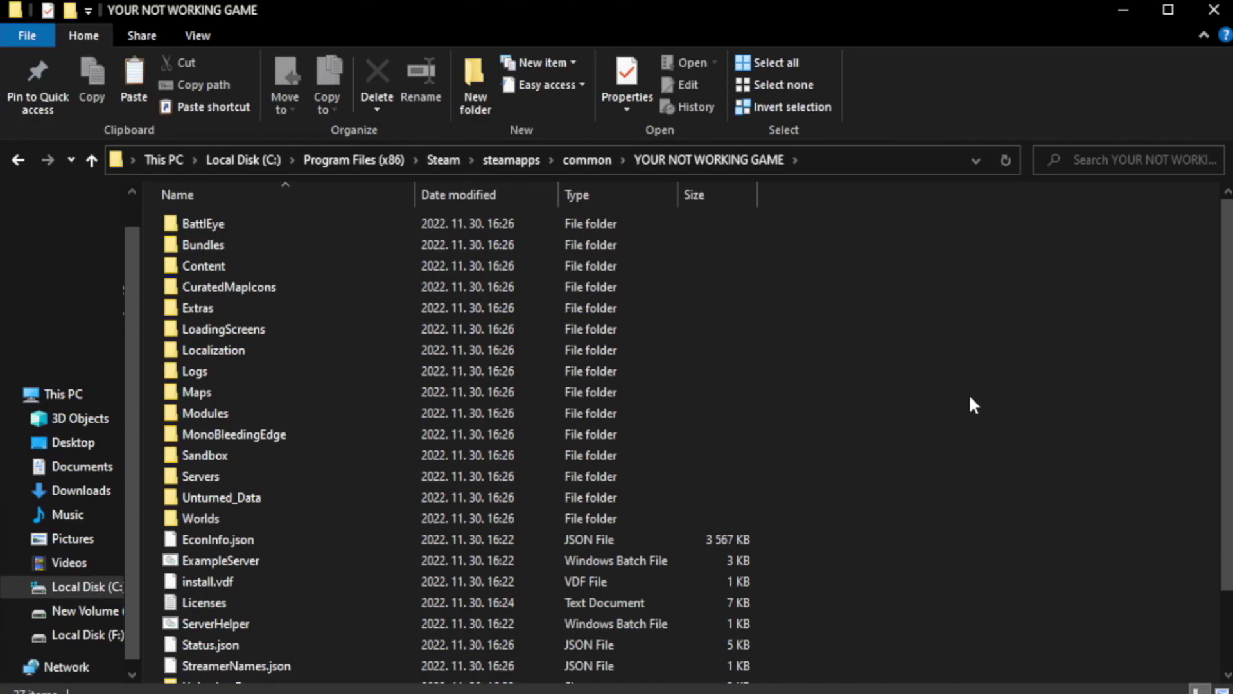
left_click_drag(1226, 359, 1230, 460)
left_click(427, 676)
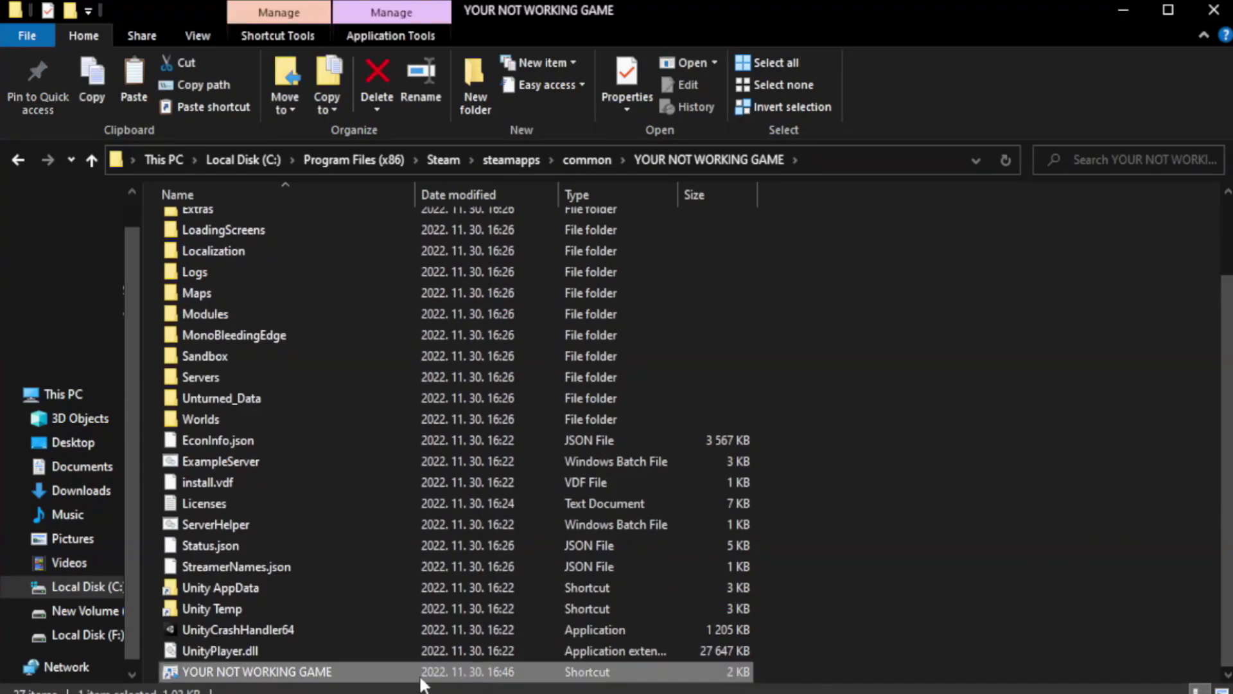
right_click(412, 676)
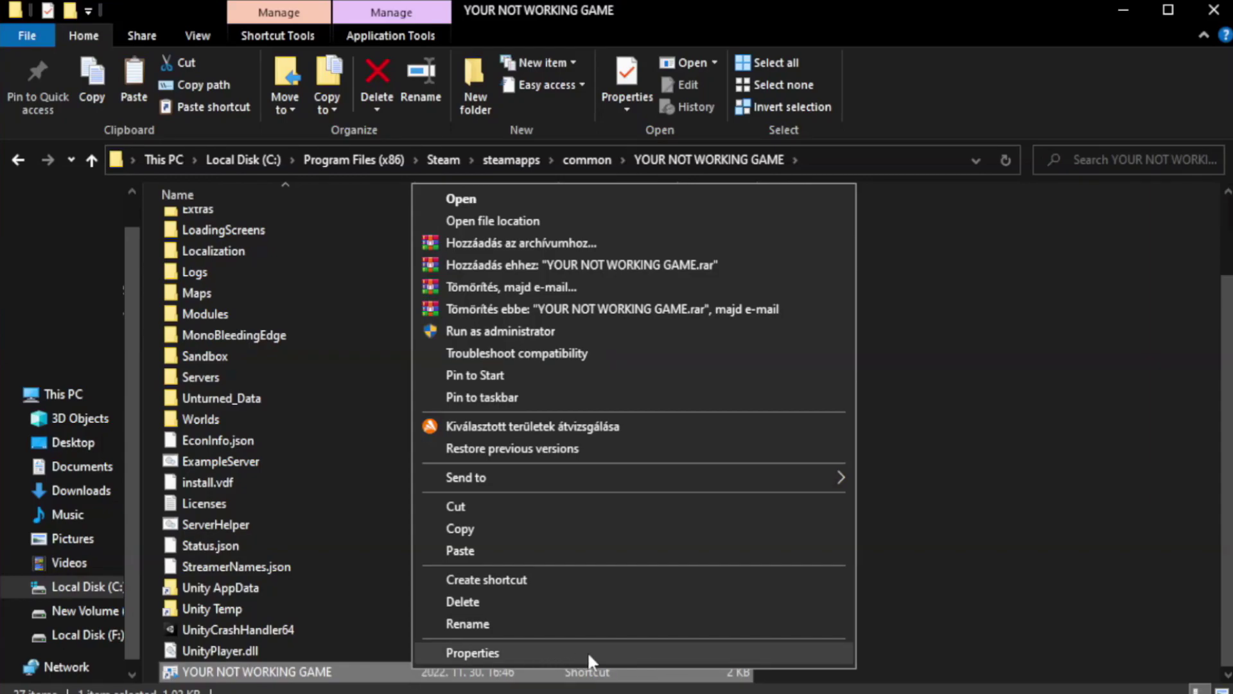
left_click(628, 650)
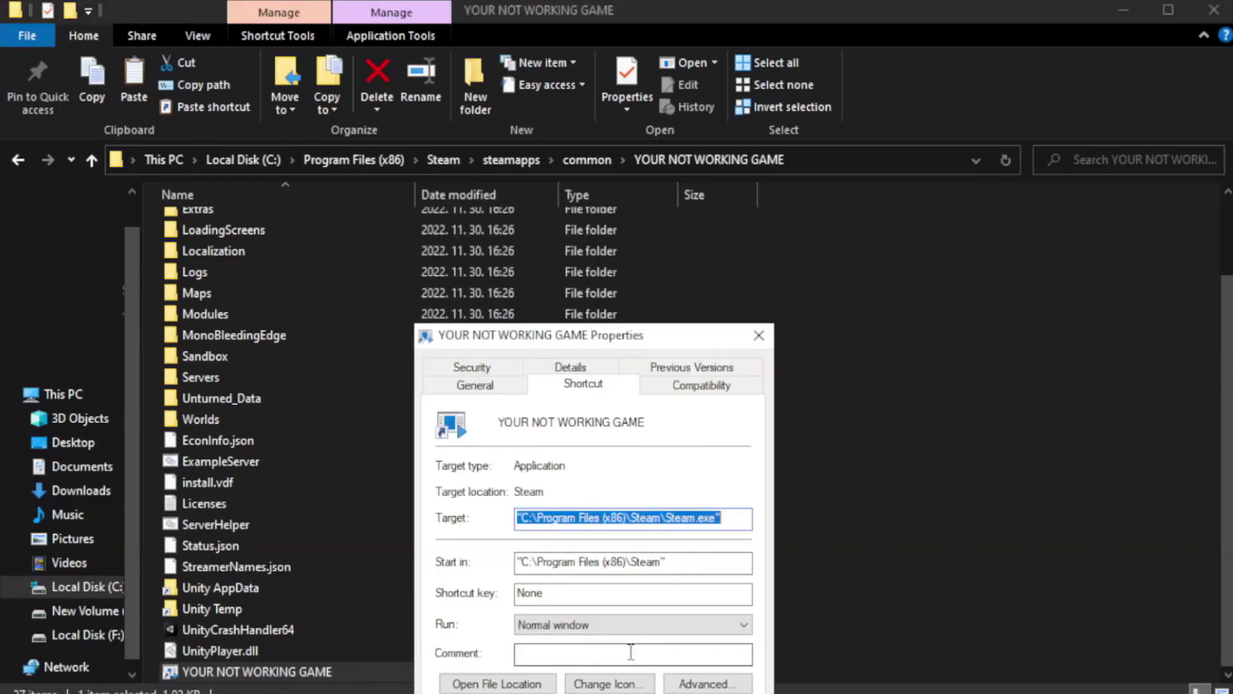
left_click_drag(620, 341, 619, 126)
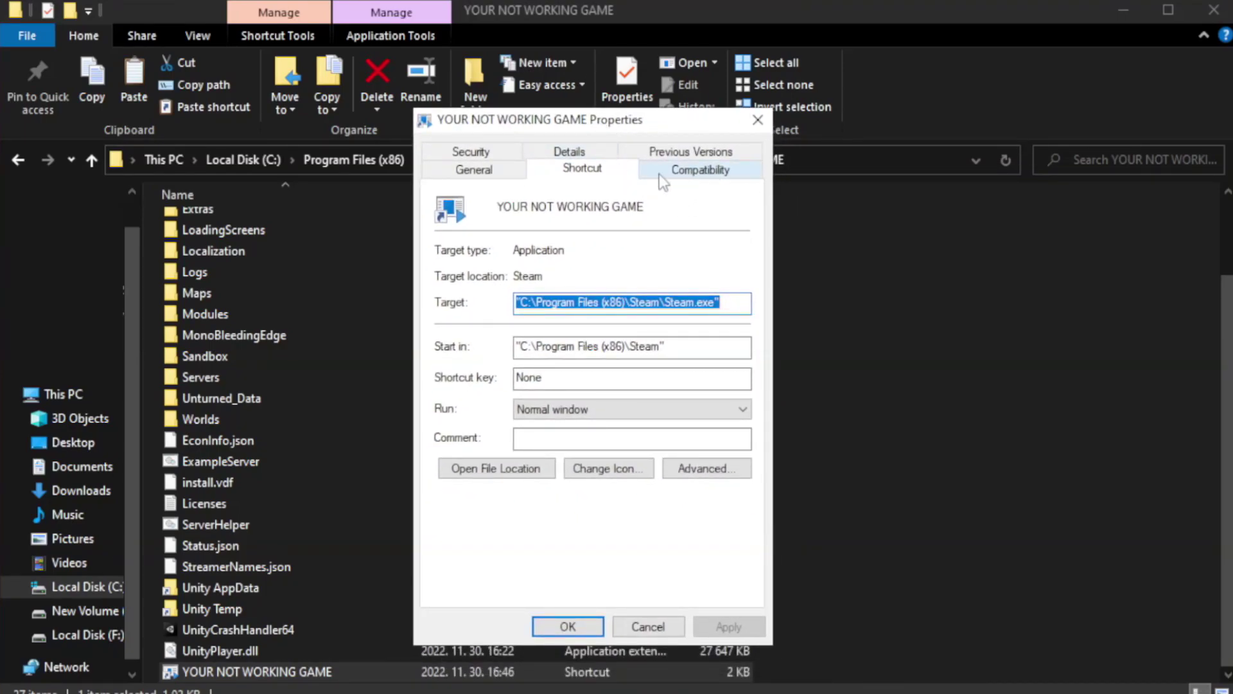
Set the shortcut to Windows 8 compatibility mode with fullscreen optimizations disabled, and apply
left_click(693, 171)
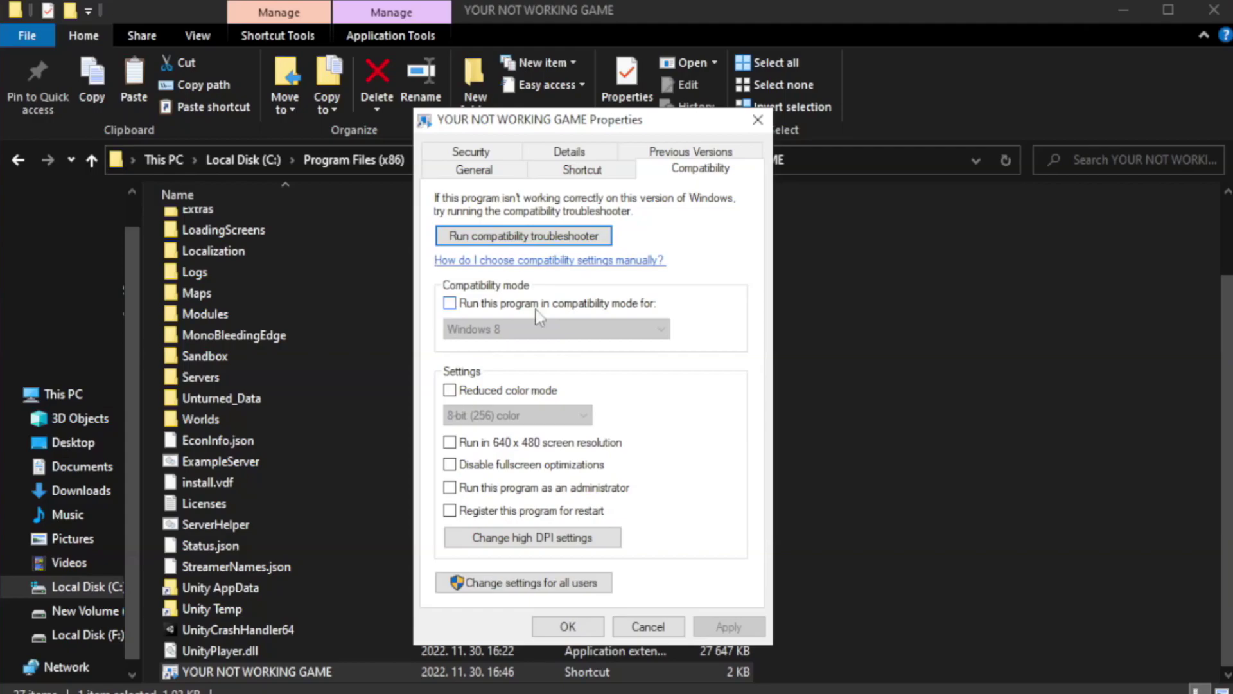
left_click(487, 302)
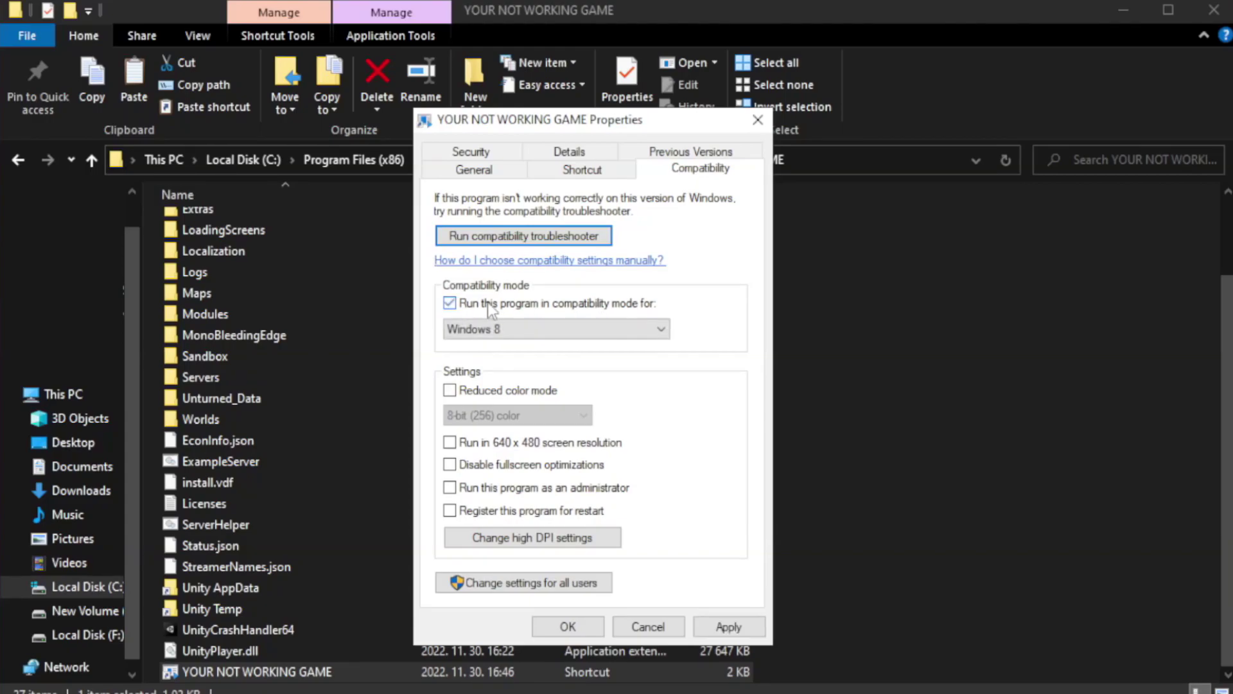
left_click(527, 326)
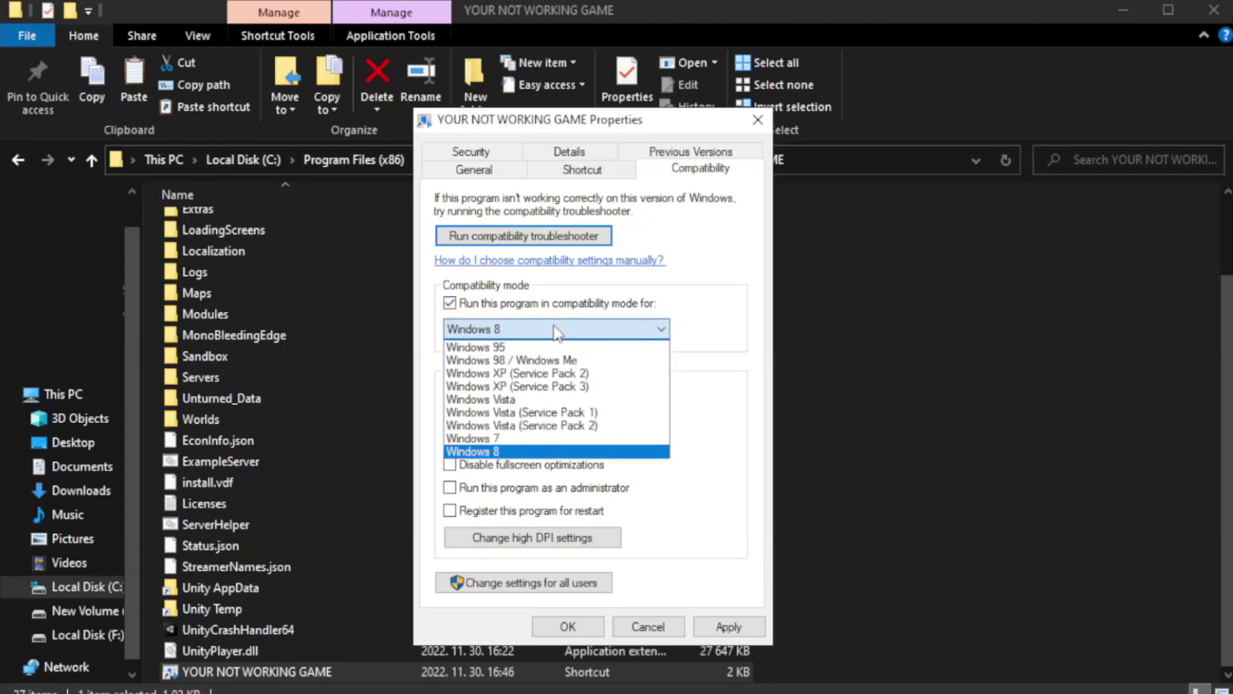
left_click(524, 452)
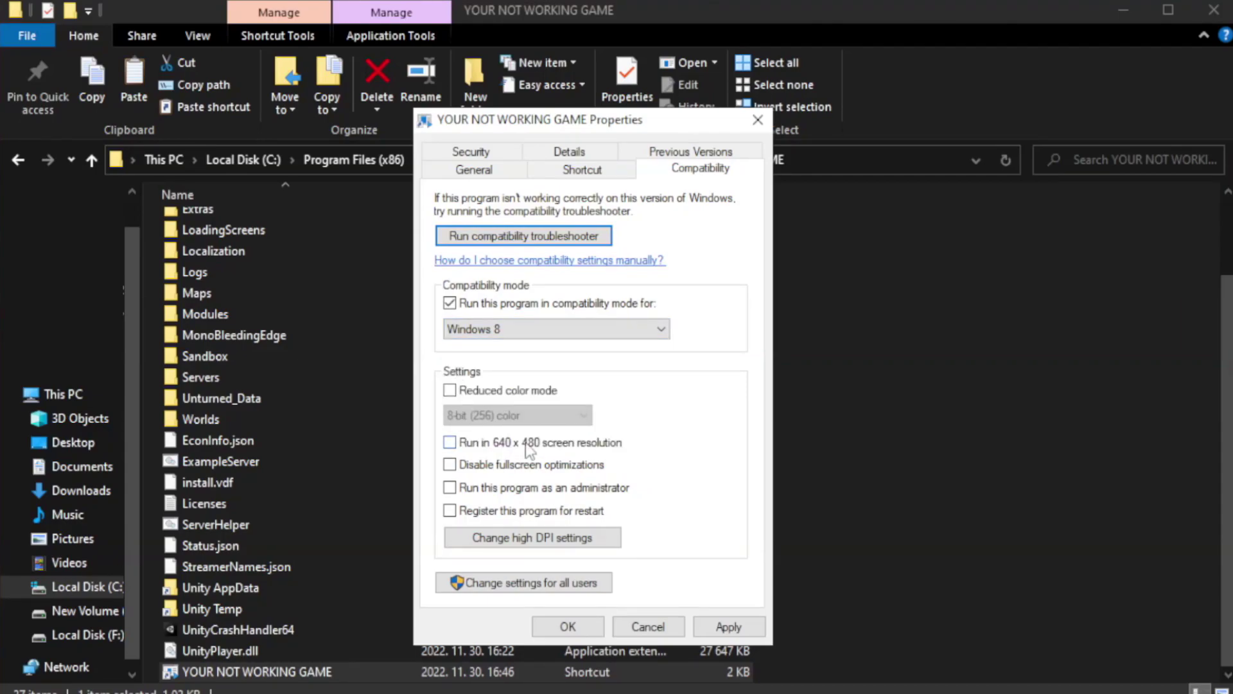
left_click(481, 472)
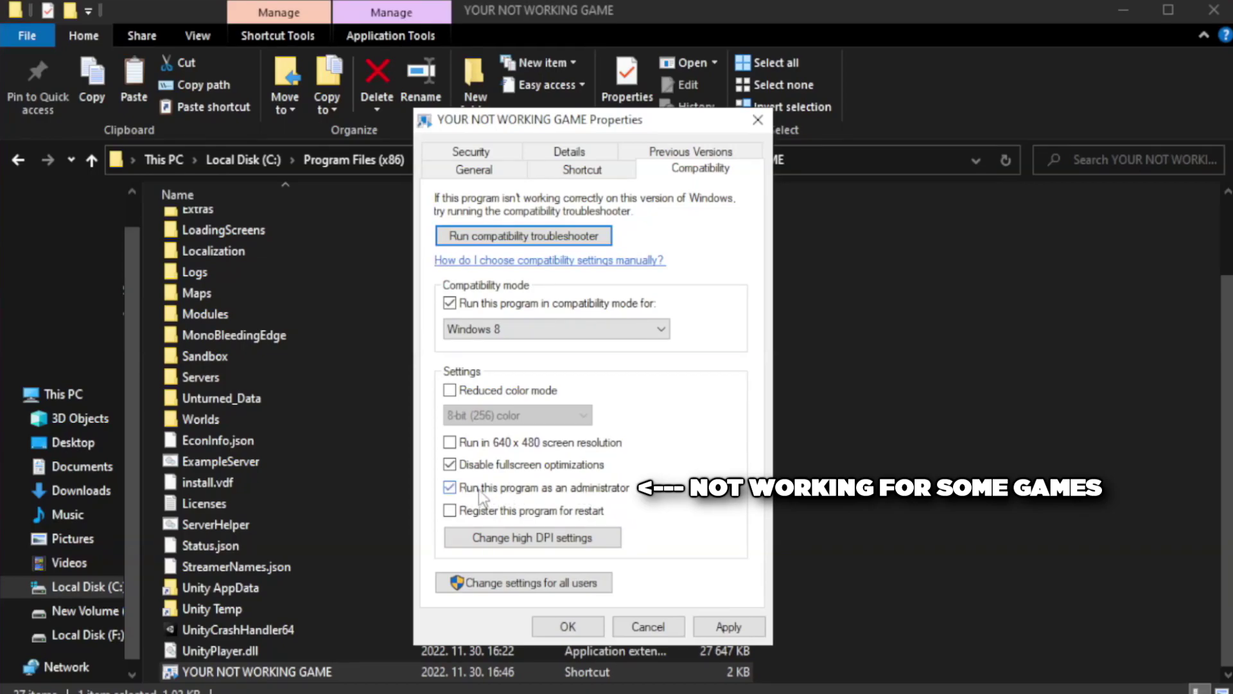
left_click(724, 632)
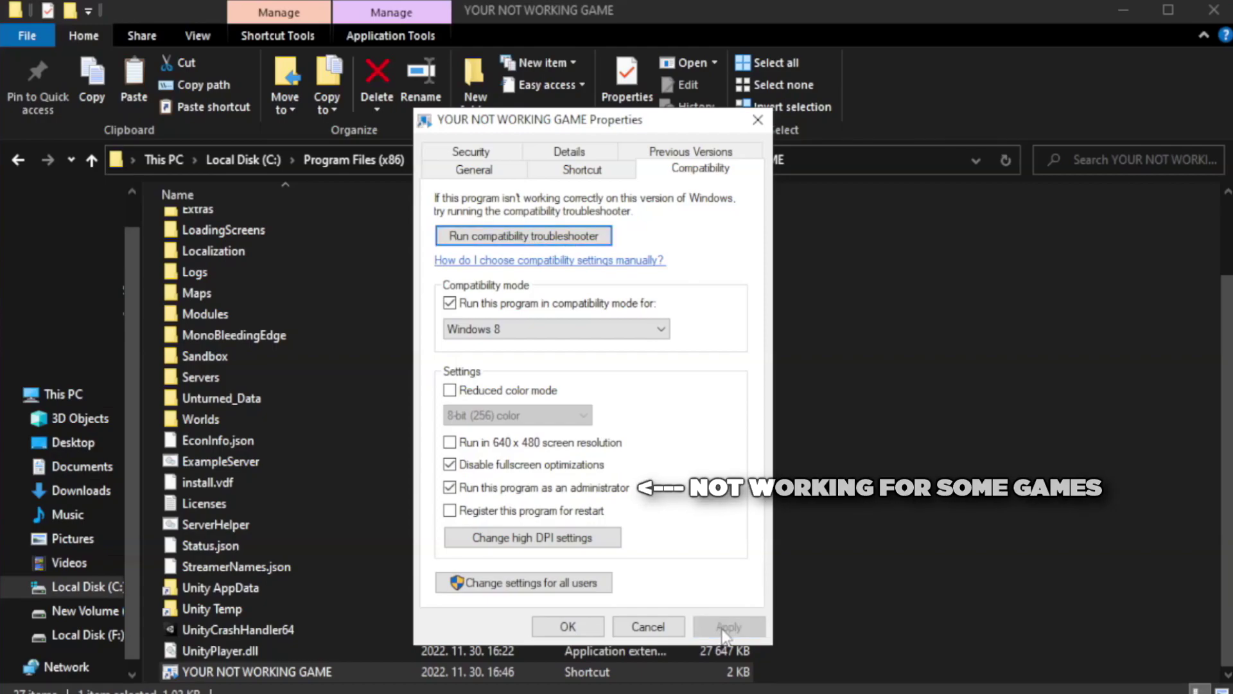
left_click(566, 631)
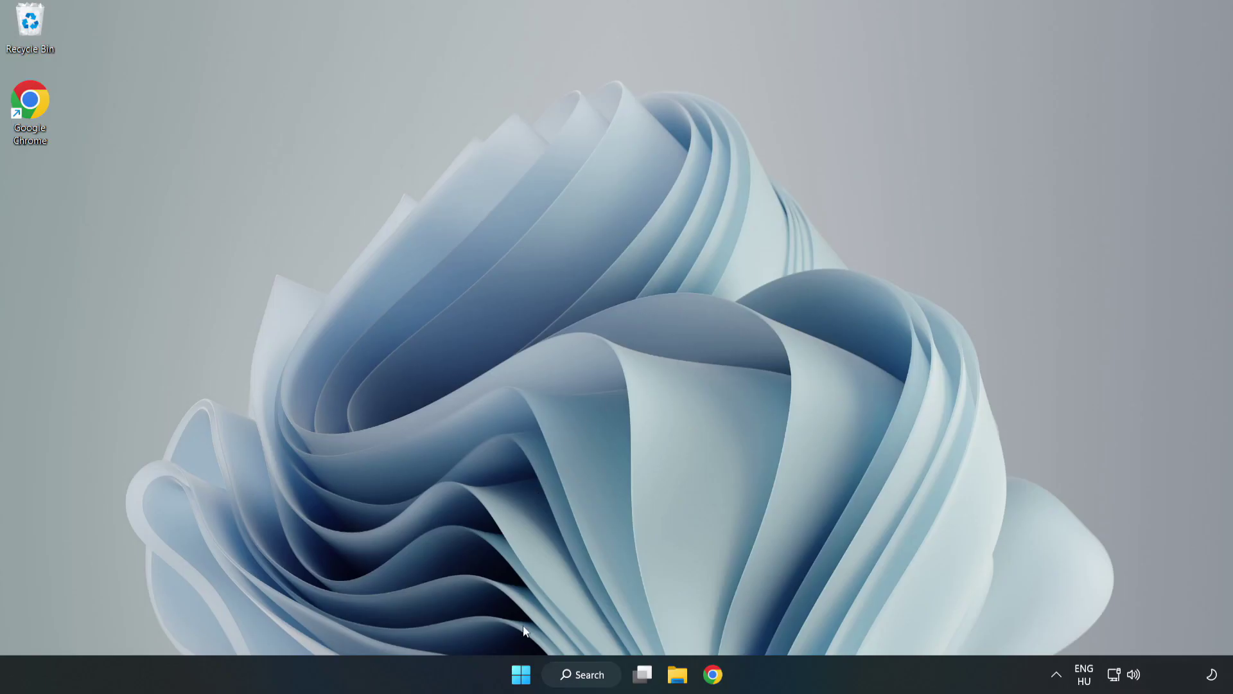
Launch Task Manager from the Start button's quick menu and show its Startup apps list
right_click(524, 678)
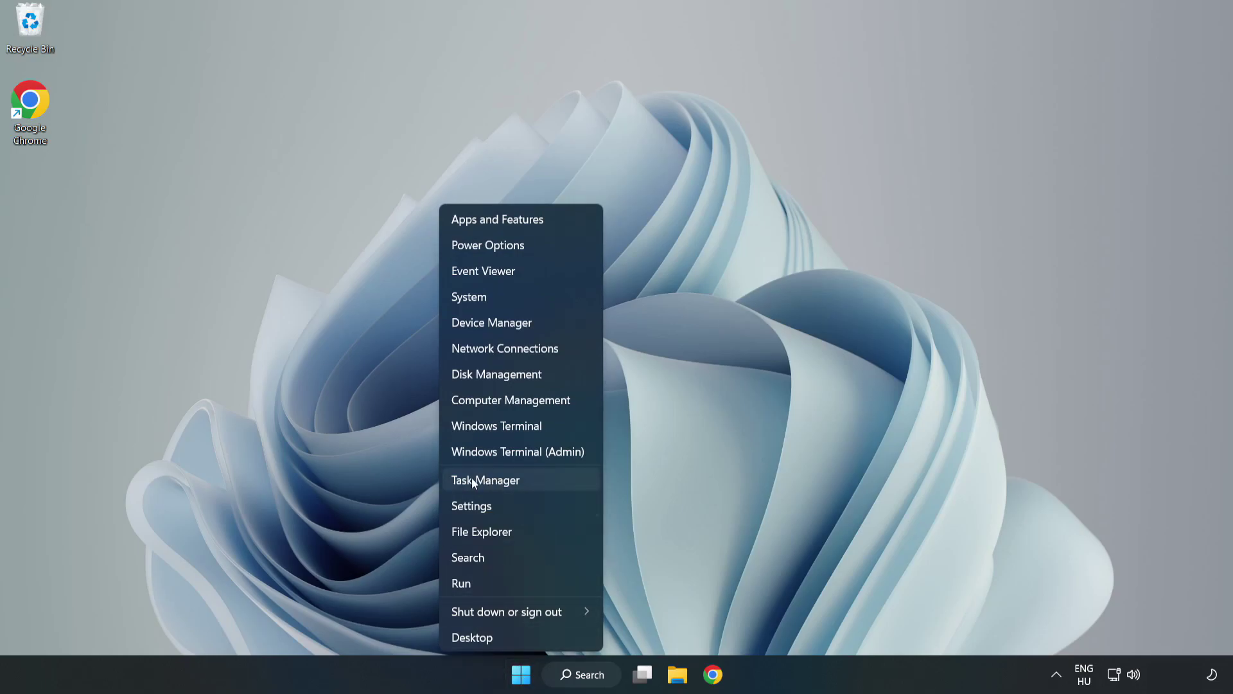
left_click(520, 482)
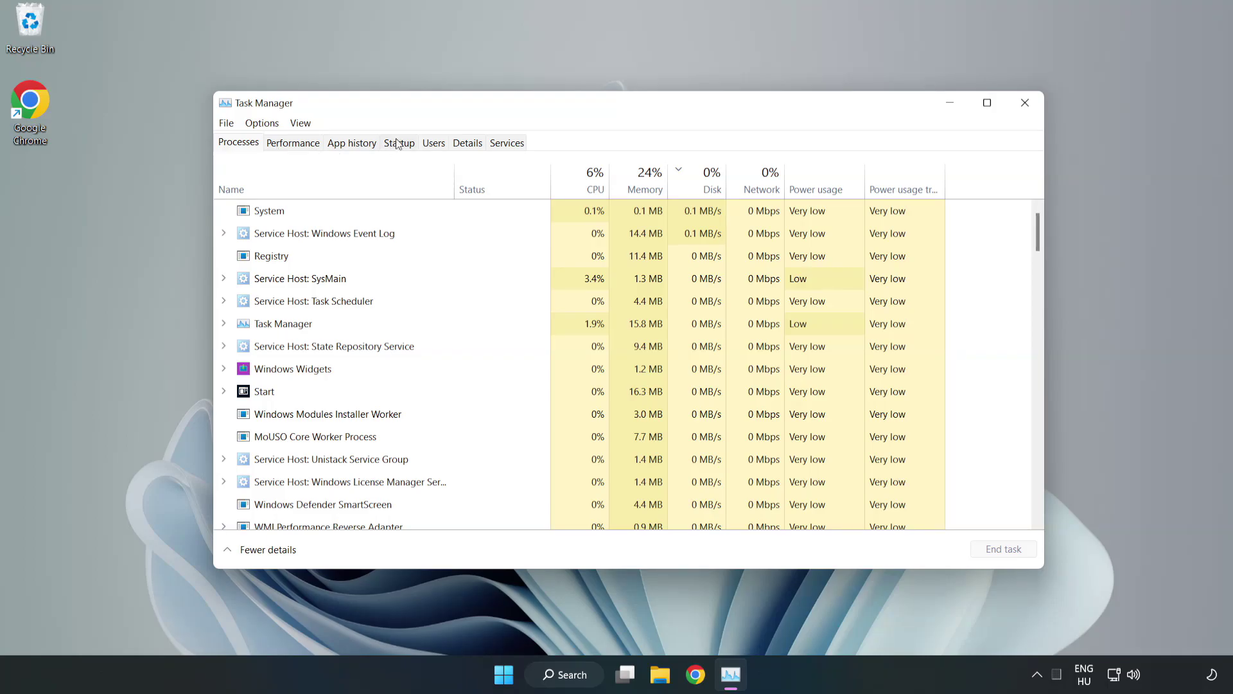
left_click(402, 151)
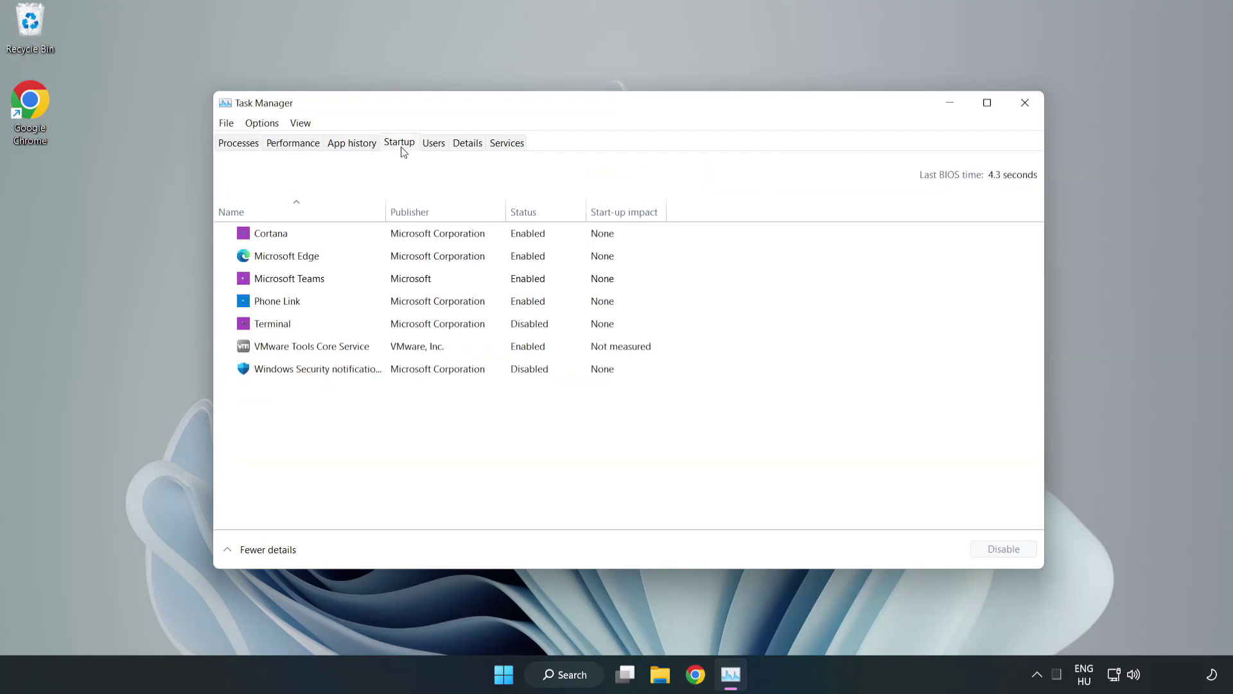
Disable Cortana, Microsoft Edge, Microsoft Teams and Phone Link at startup, then close Task Manager
left_click(425, 243)
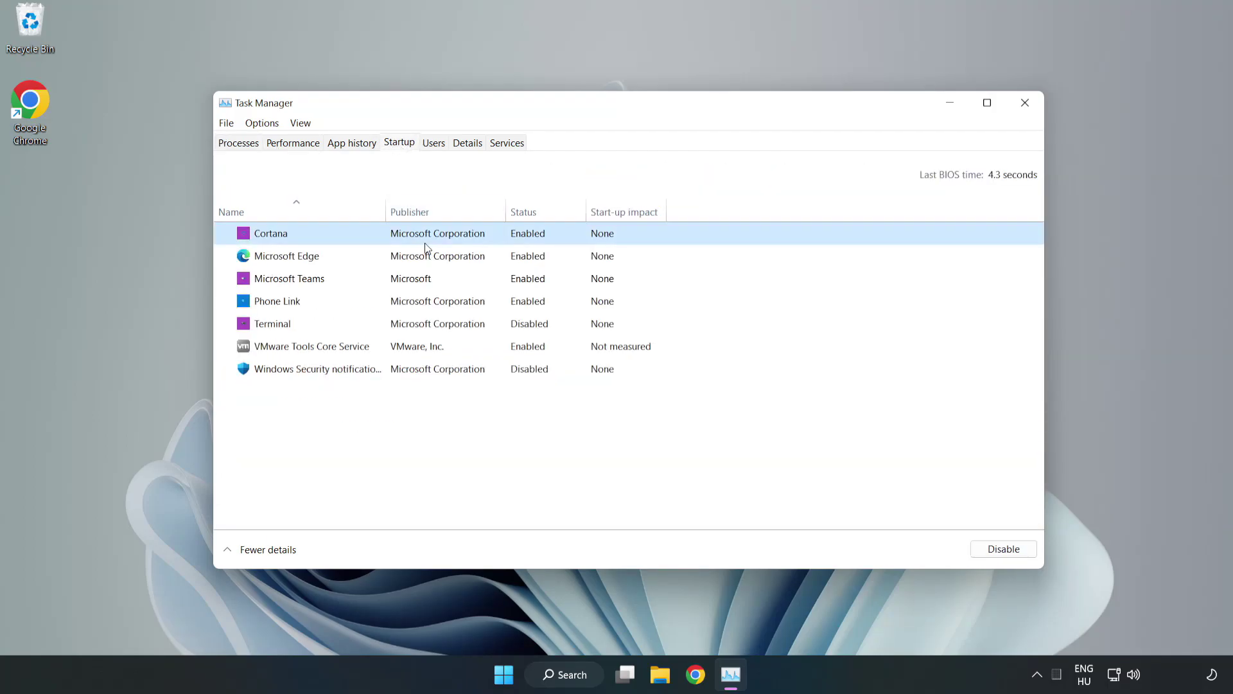
left_click(1003, 548)
left_click(533, 254)
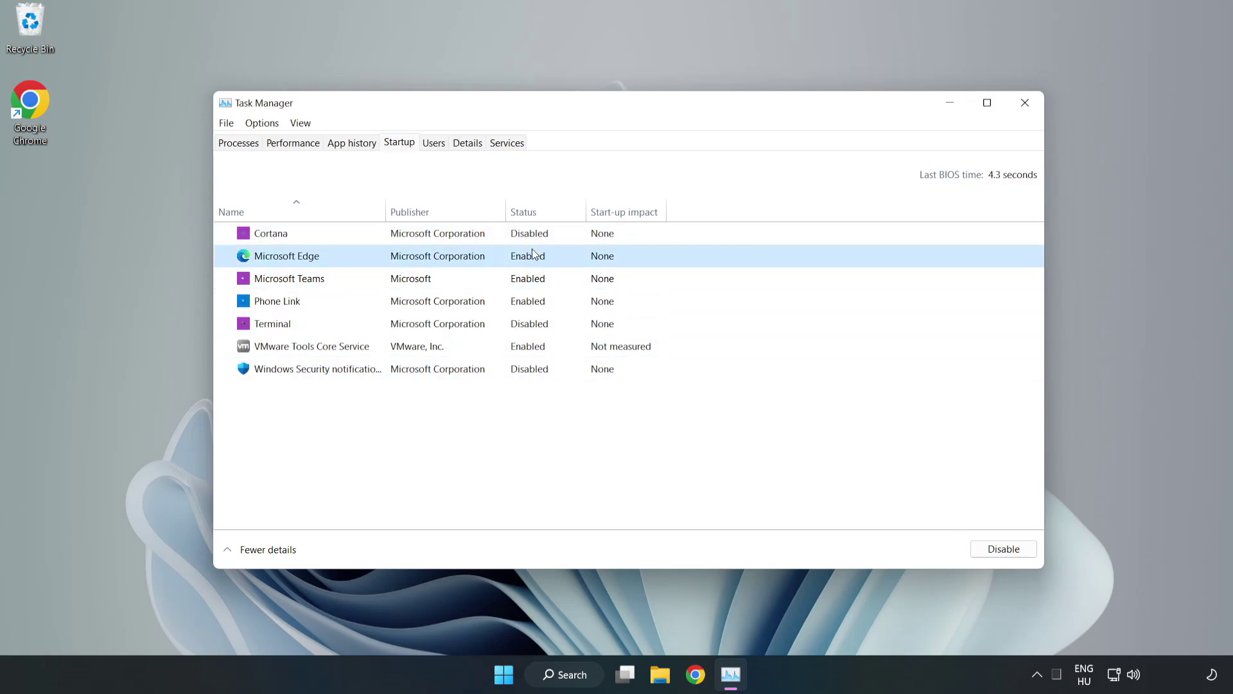
left_click(1003, 549)
left_click(449, 282)
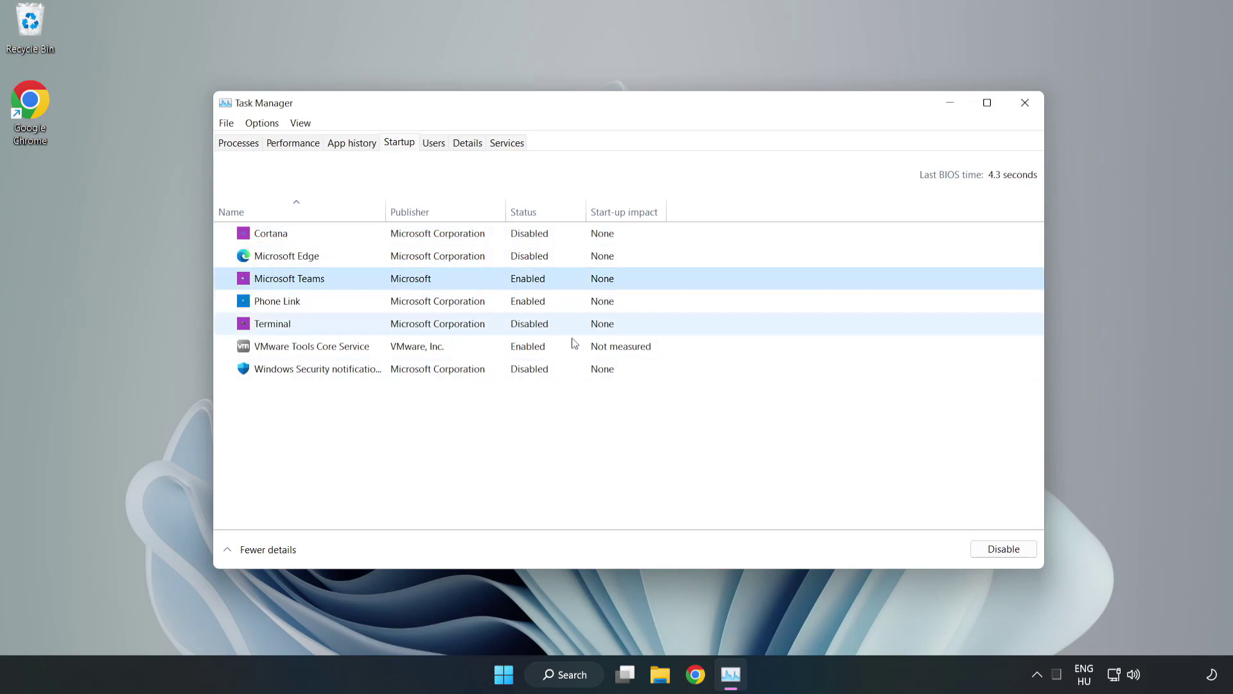
left_click(1003, 549)
left_click(413, 306)
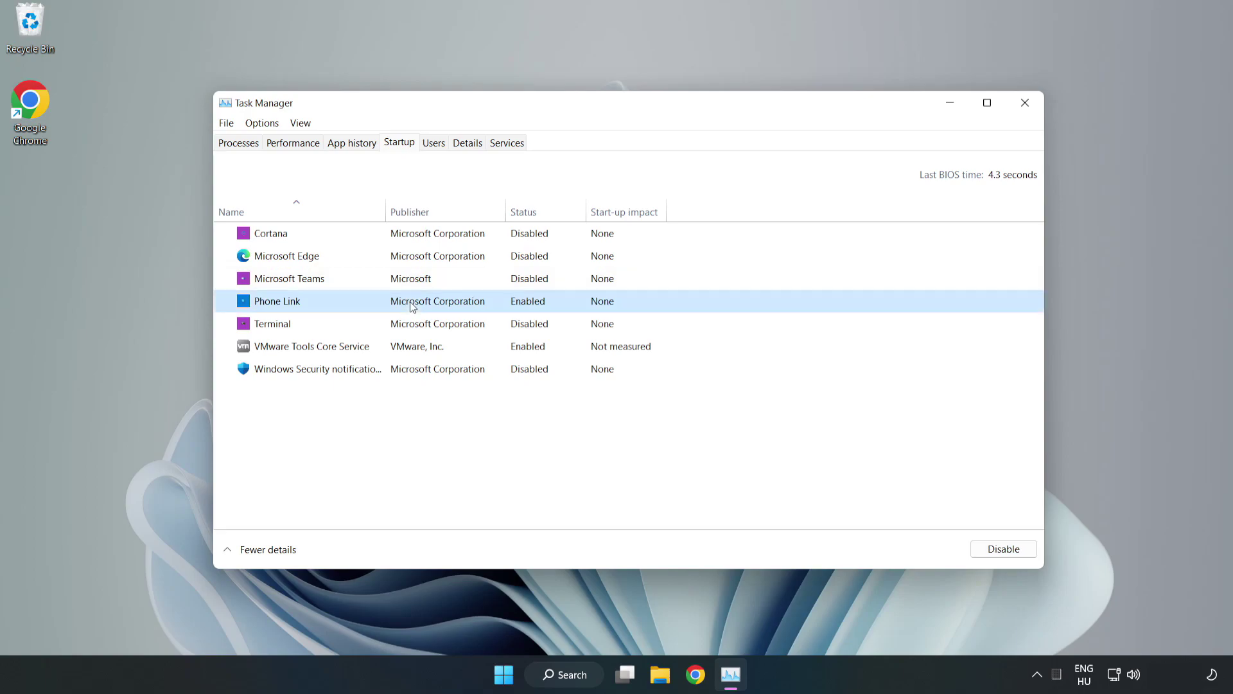
left_click(1027, 555)
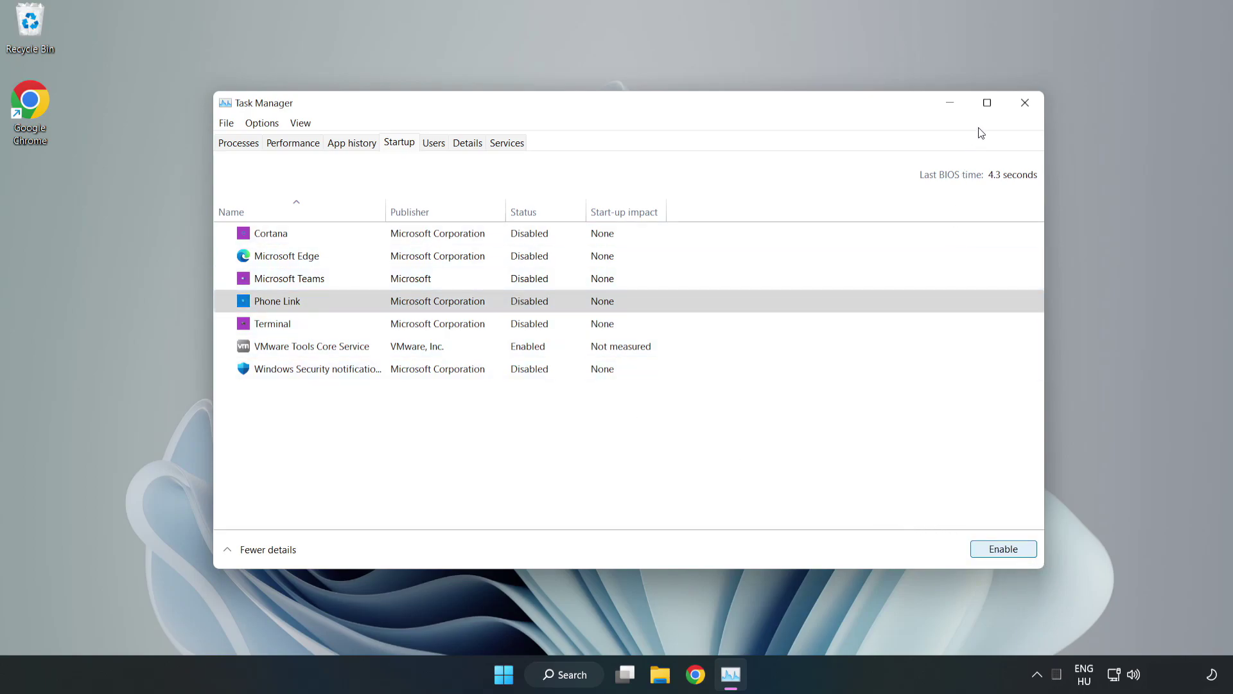
left_click(1026, 106)
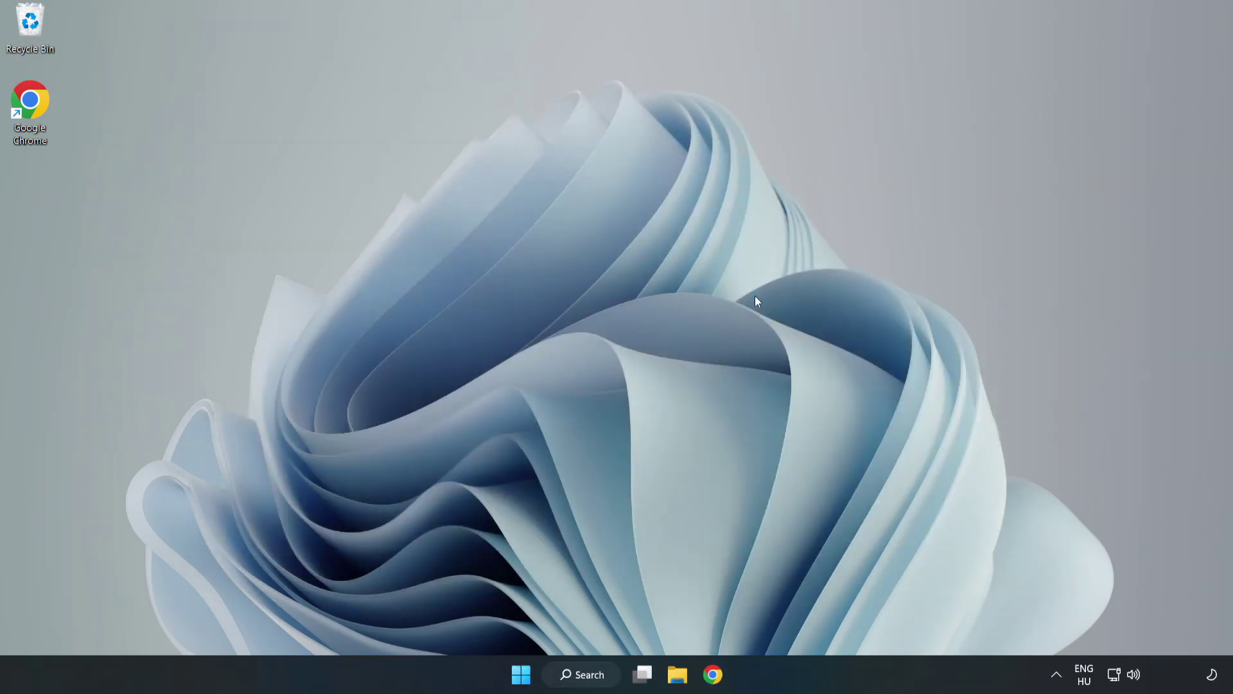
Download the DirectX End-User Runtime Web Installer in Chrome and run dxwebsetup.exe
left_click(711, 676)
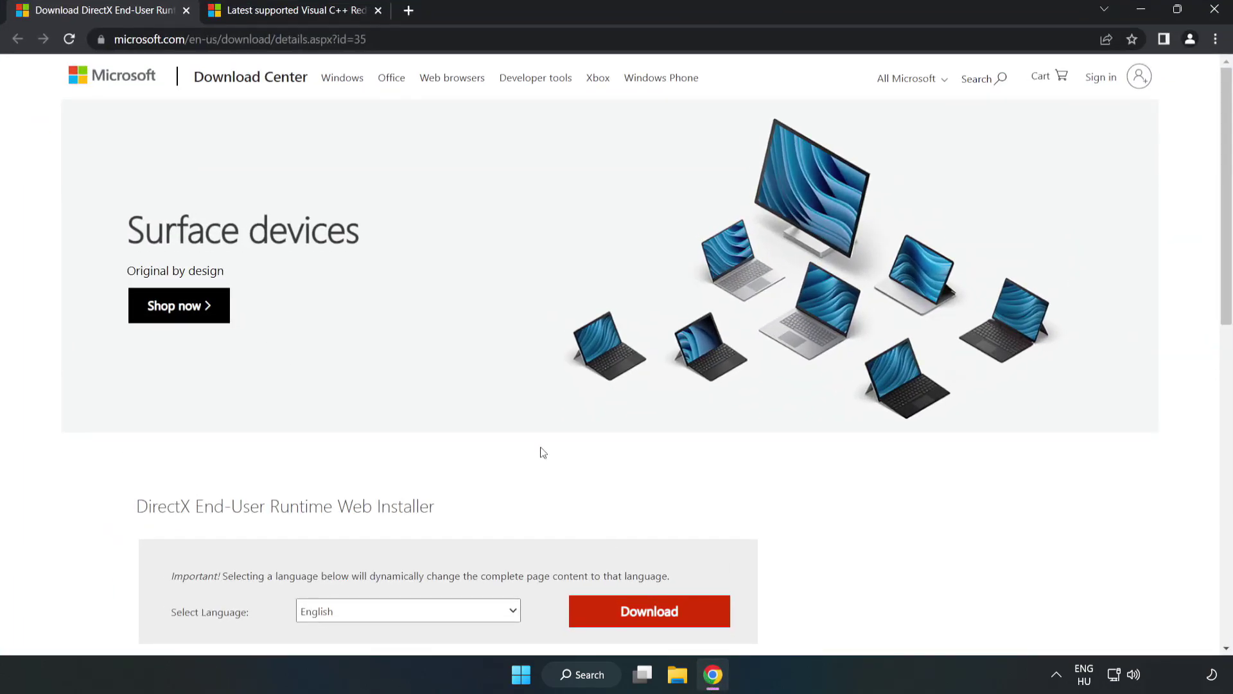
left_click(395, 40)
key("End")
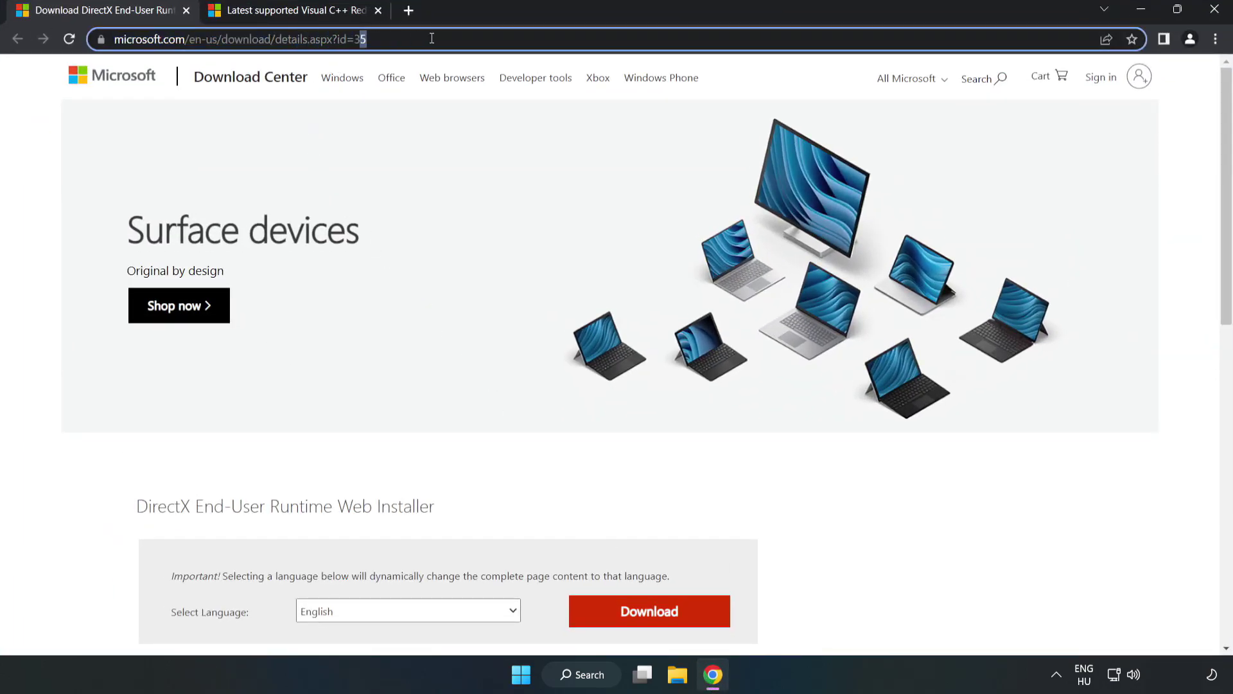
left_click(51, 147)
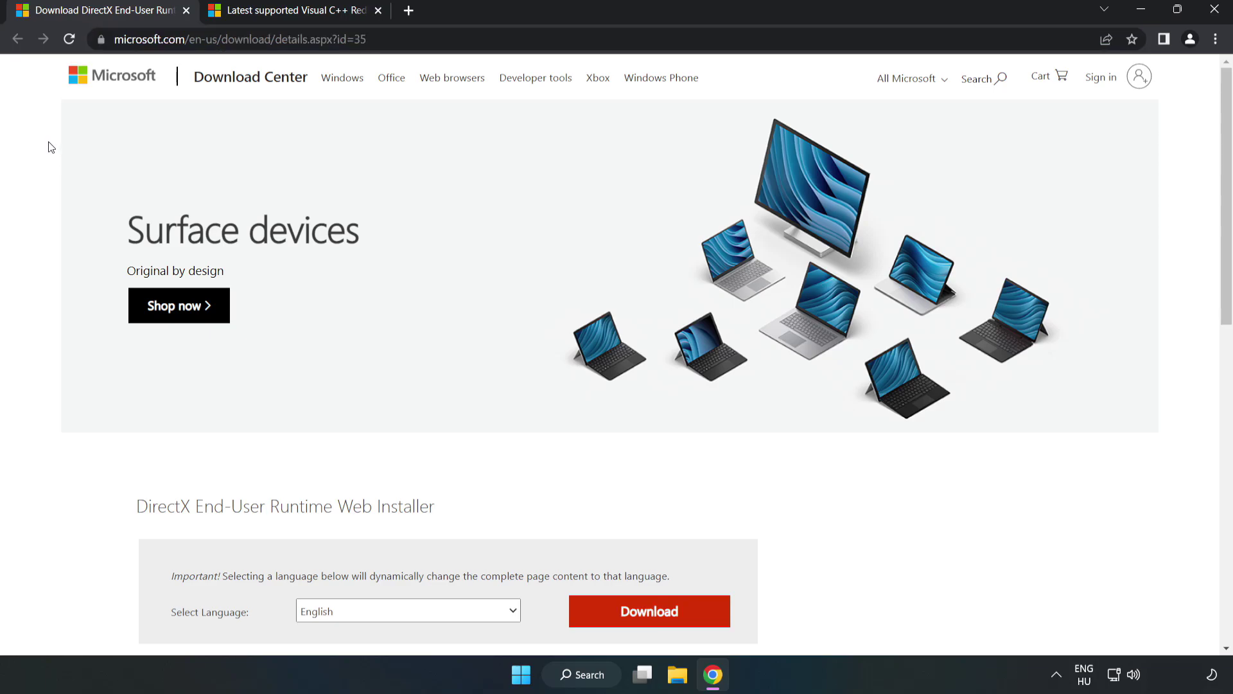
scroll(52, 147, "down", 3)
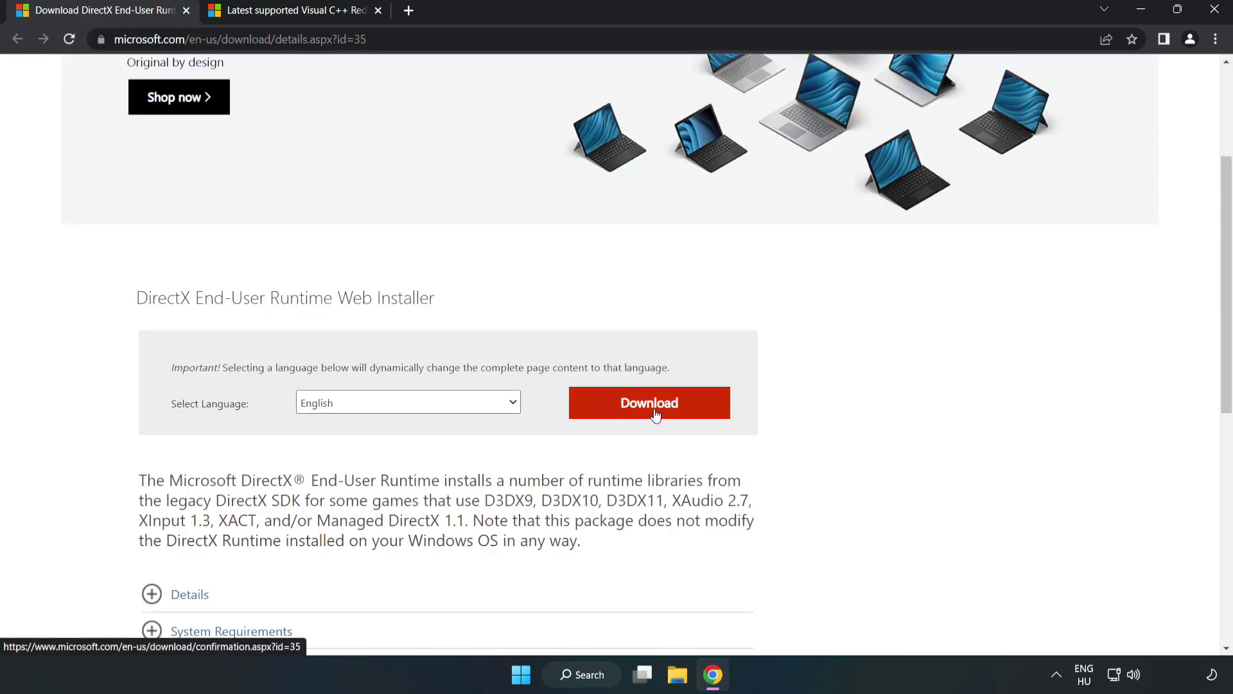
left_click(655, 414)
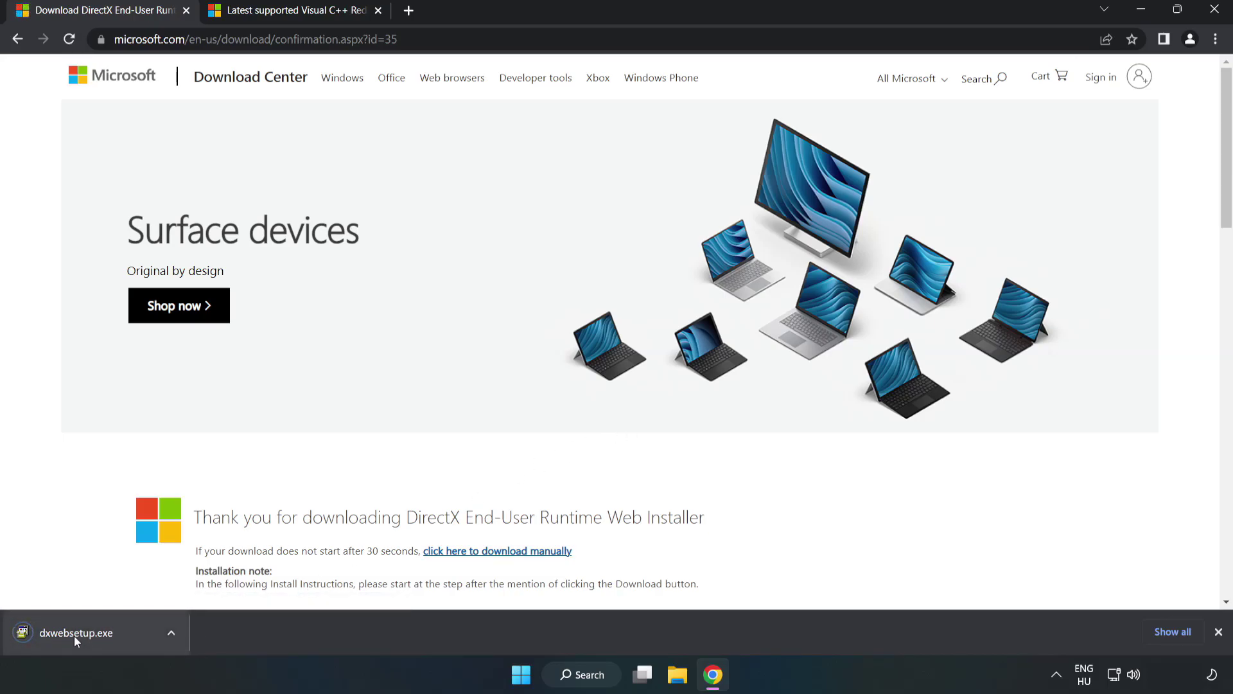
left_click(91, 634)
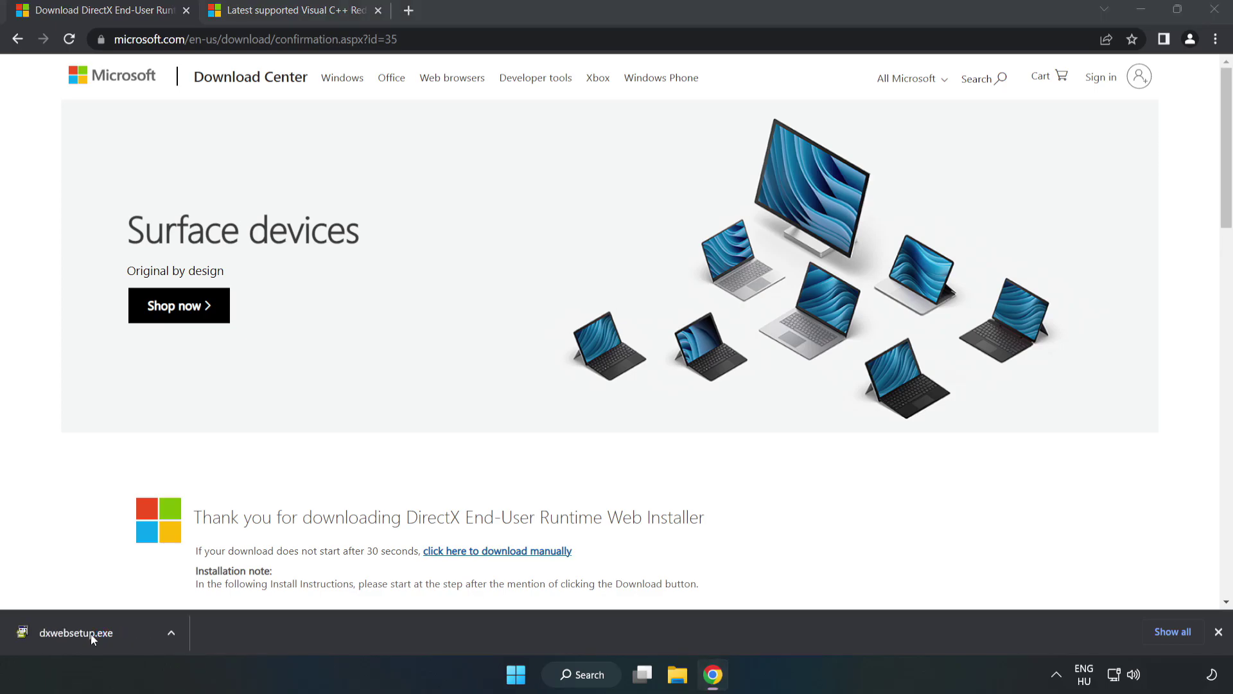
Accept the DirectX licence, skip the Bing Bar offer, and finish setup (DirectX already up to date)
left_click_drag(281, 99, 600, 207)
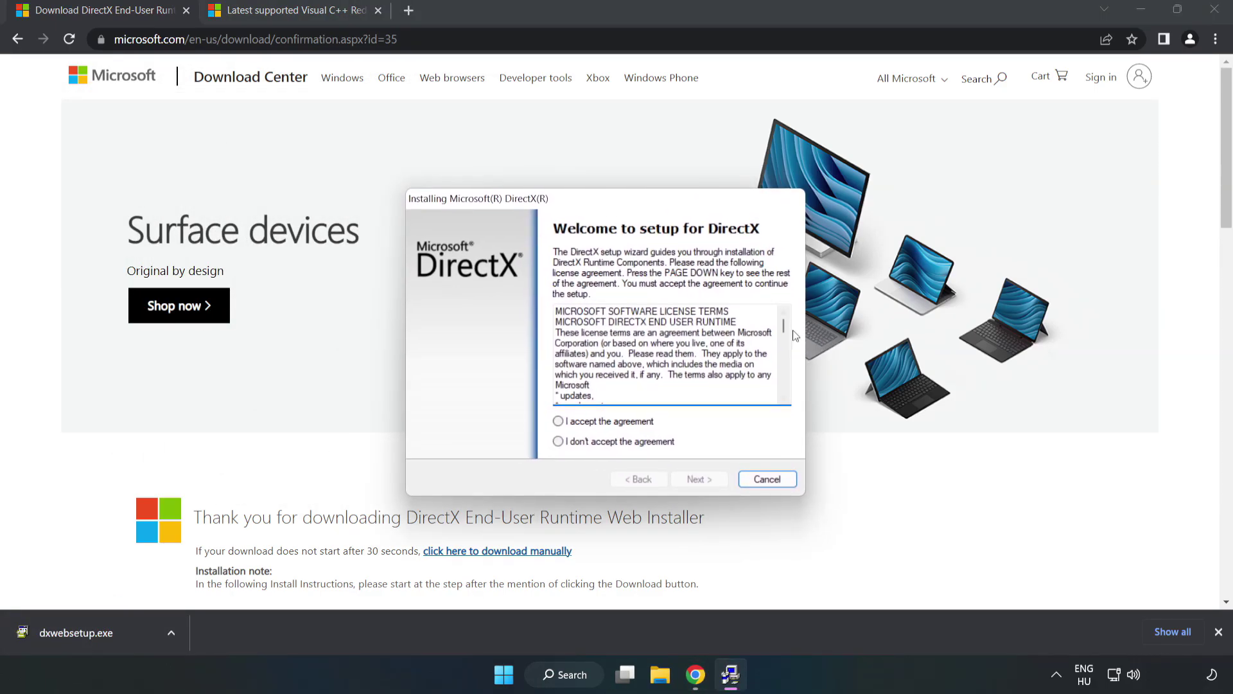
left_click_drag(784, 327, 775, 395)
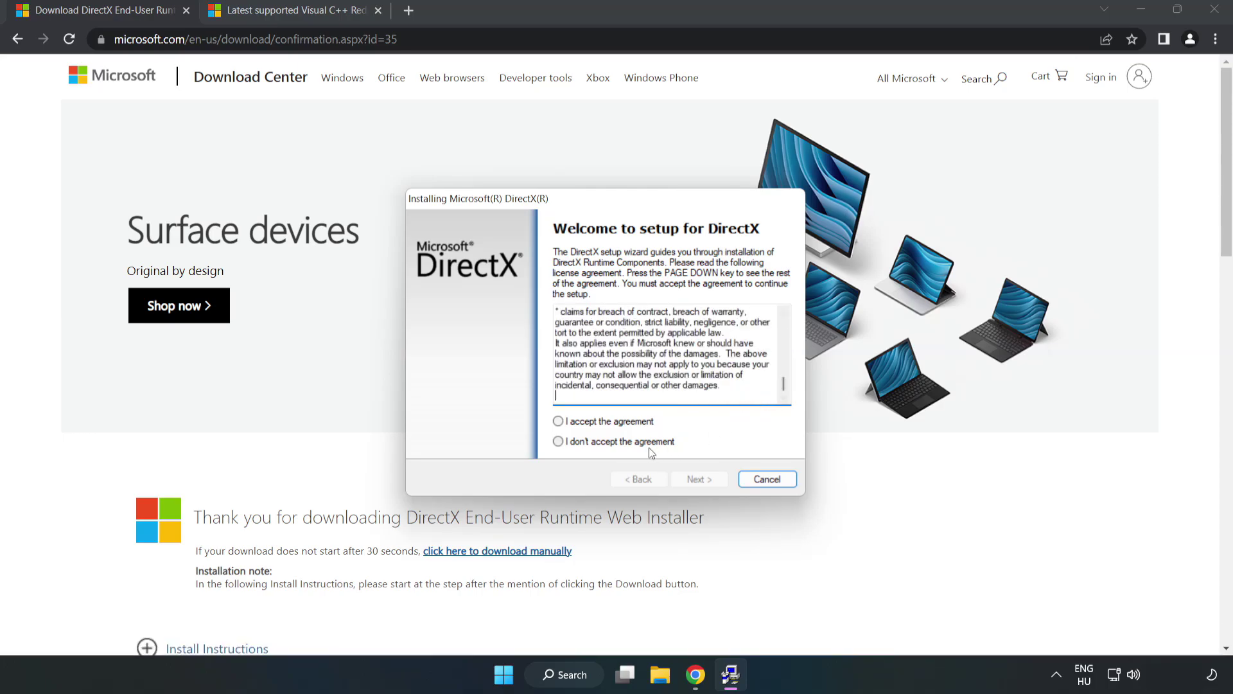
left_click(568, 421)
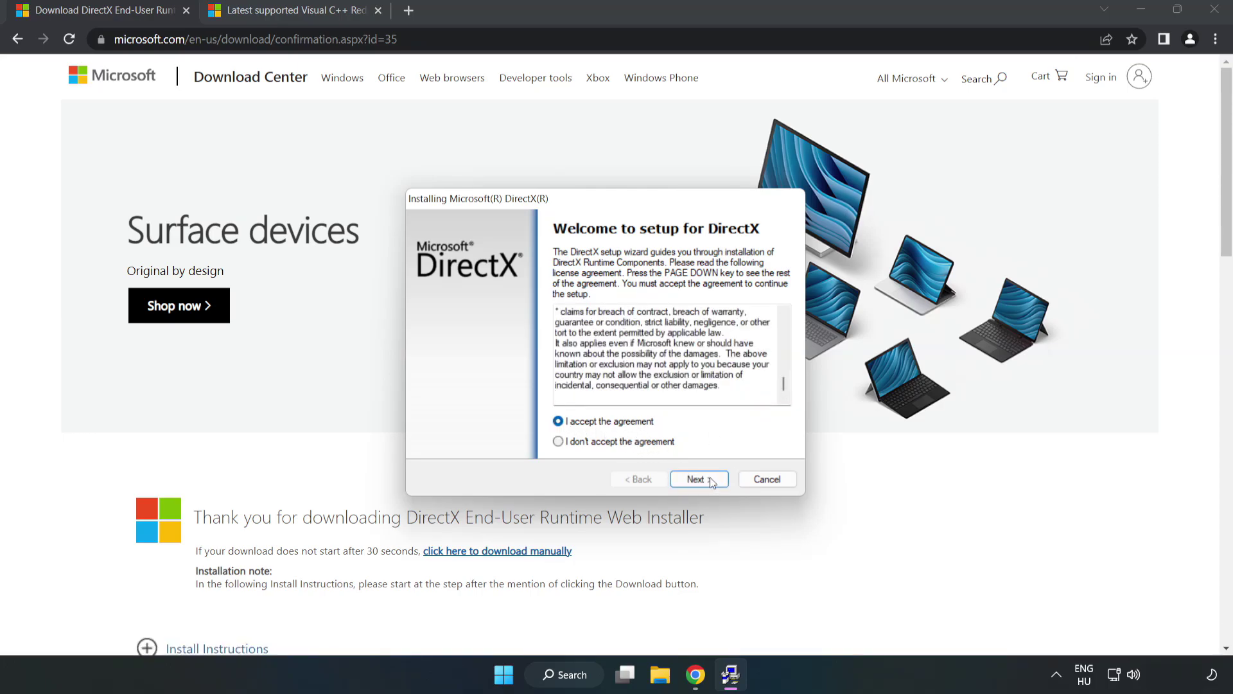
left_click(703, 483)
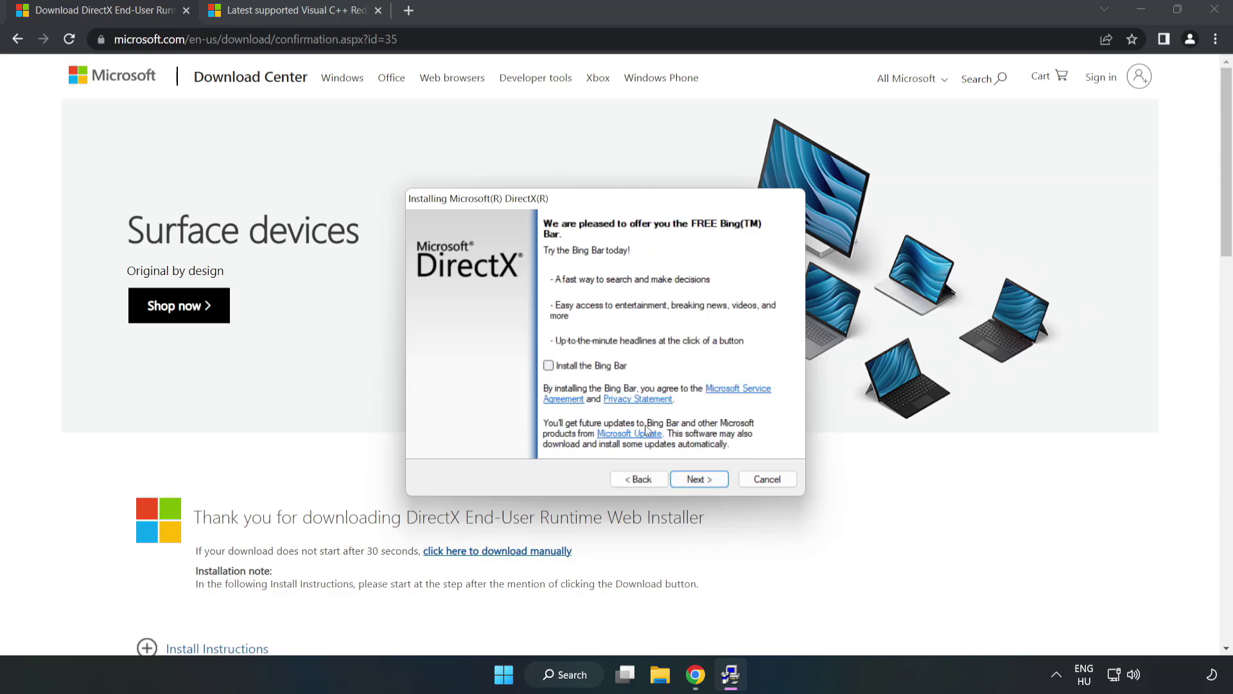
left_click(709, 481)
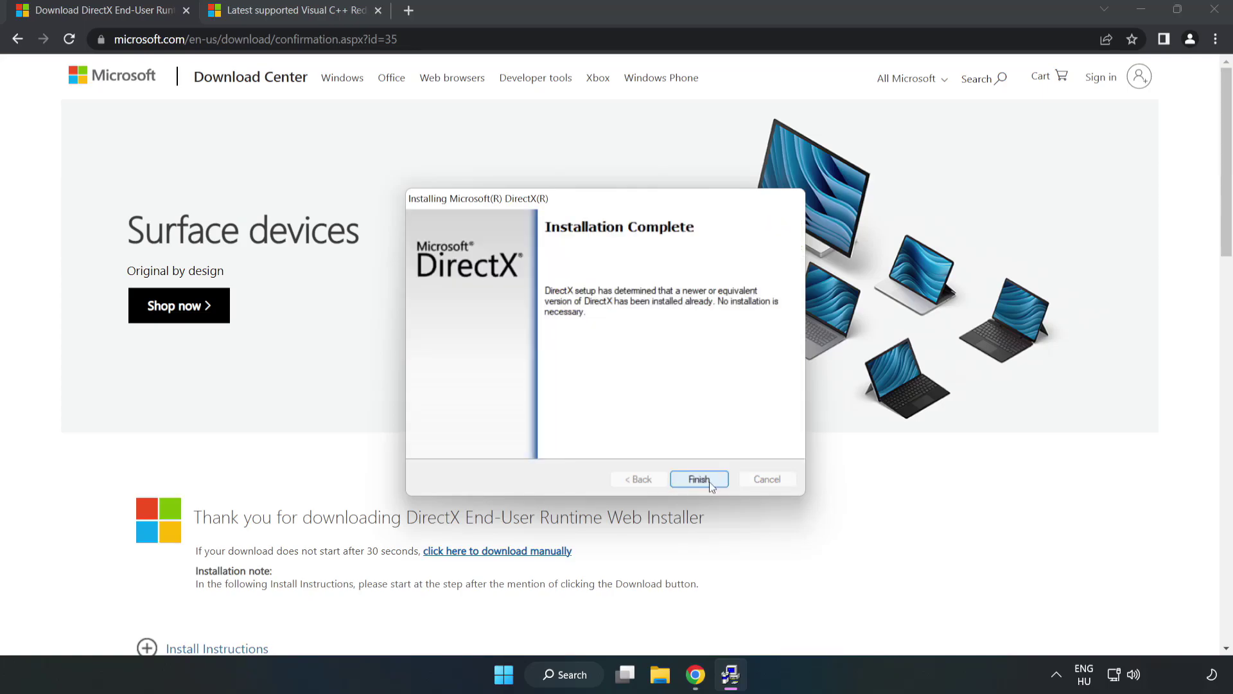
left_click(698, 479)
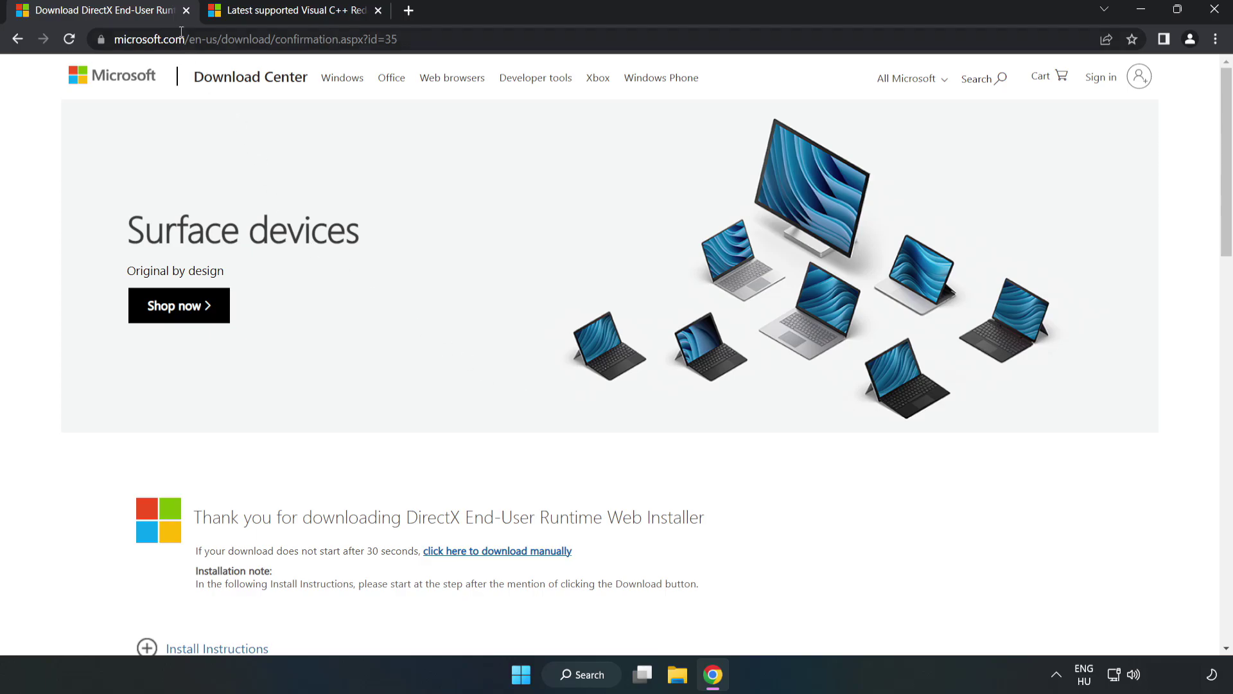
Close the DirectX tab and scroll Microsoft Learn to the Visual Studio 2015–2022 redistributable table
left_click(186, 11)
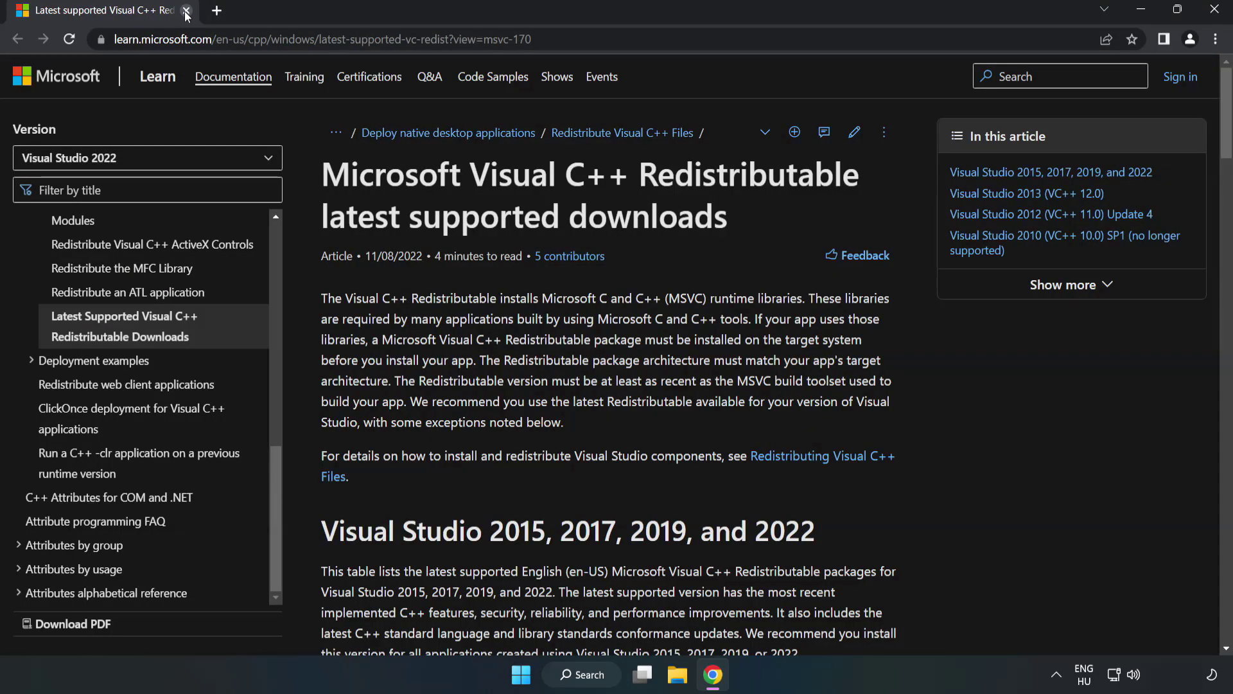
left_click(168, 35)
left_click(546, 39)
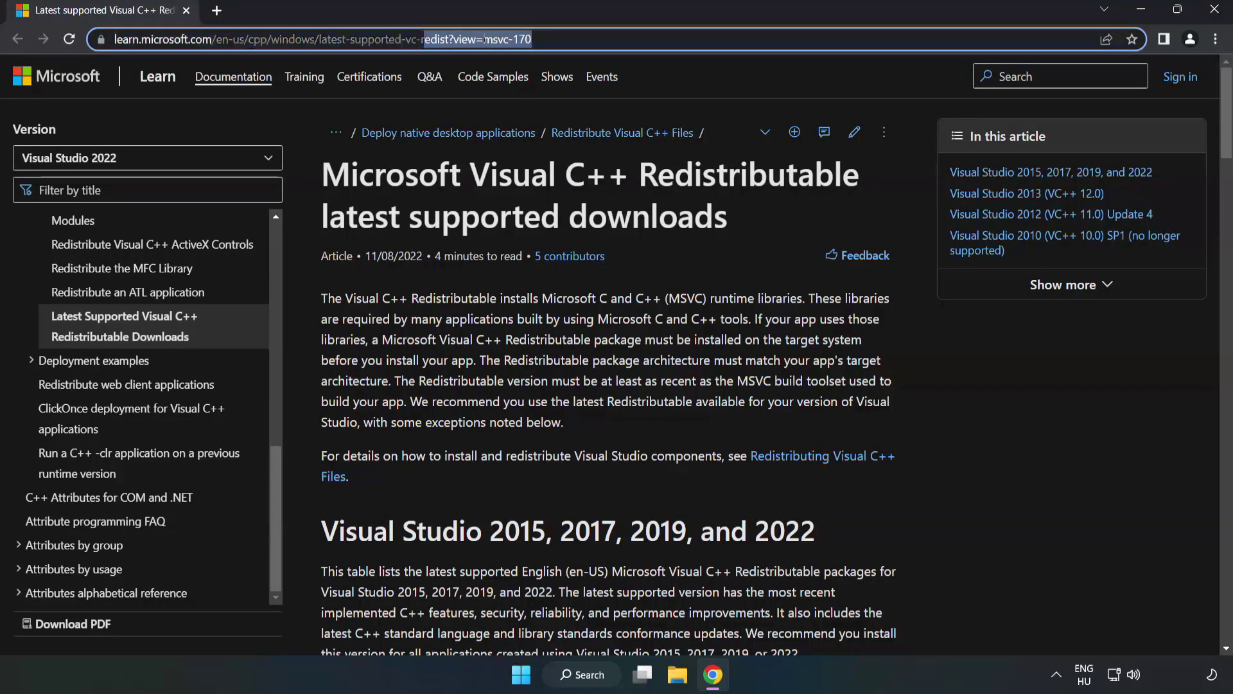
left_click(493, 230)
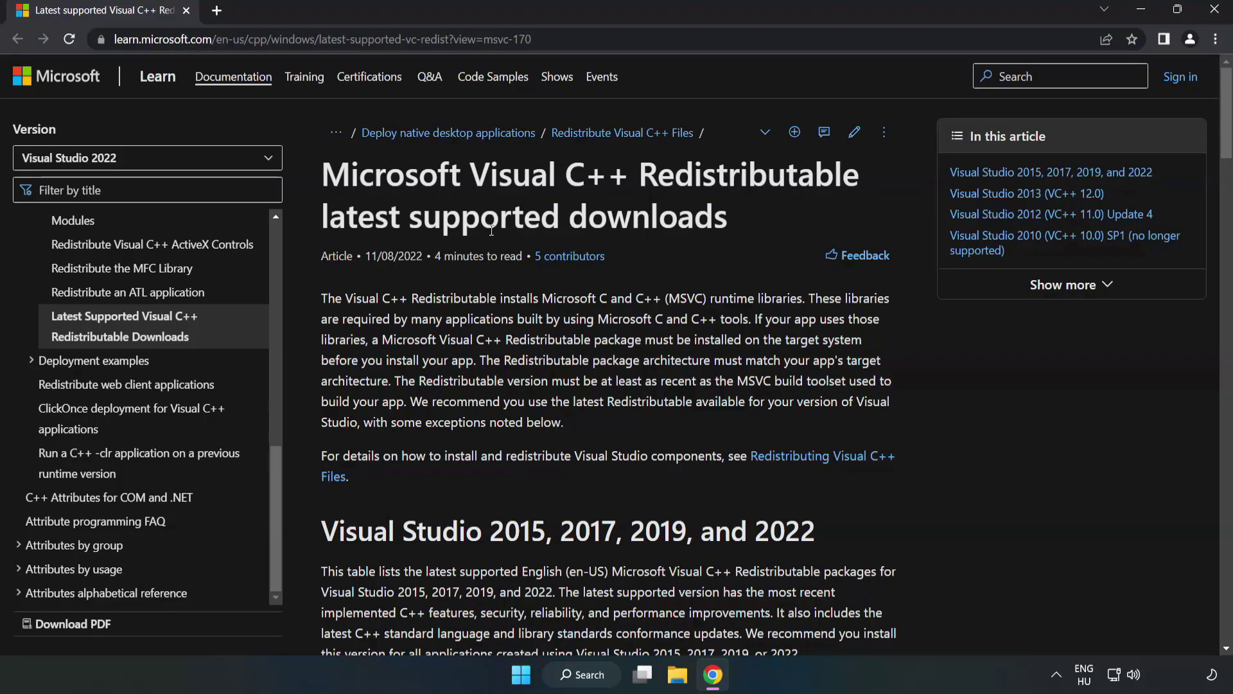
scroll(493, 231, "down", 4)
scroll(492, 234, "down", 3)
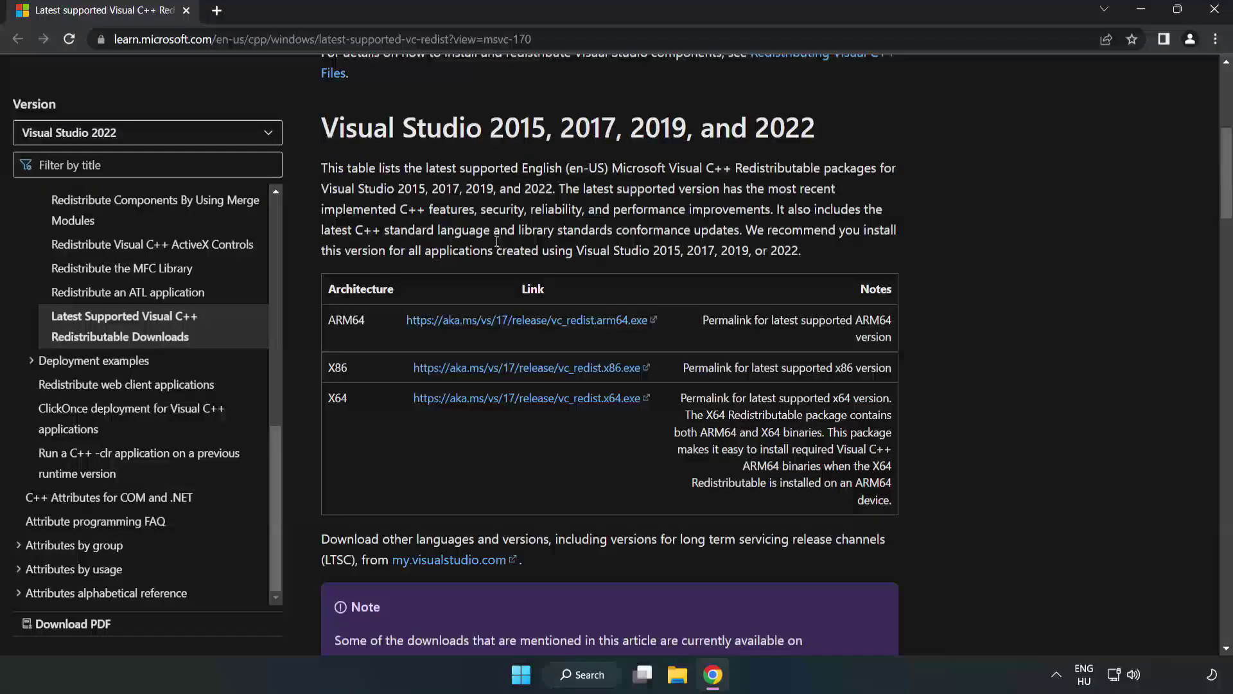
scroll(486, 250, "up", 1)
left_click_drag(320, 128, 816, 139)
left_click(783, 158)
Download the ARM64, x86 and x64 Visual C++ redistributable installers
left_click(498, 321)
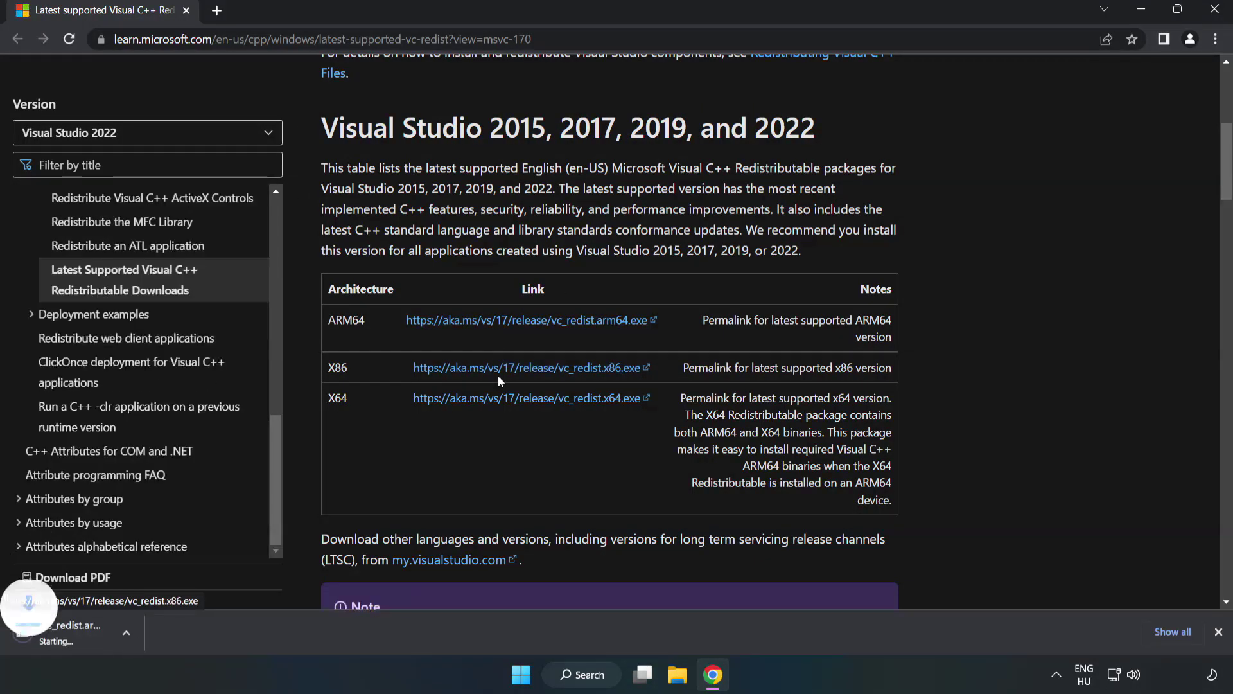
left_click(502, 380)
left_click(515, 399)
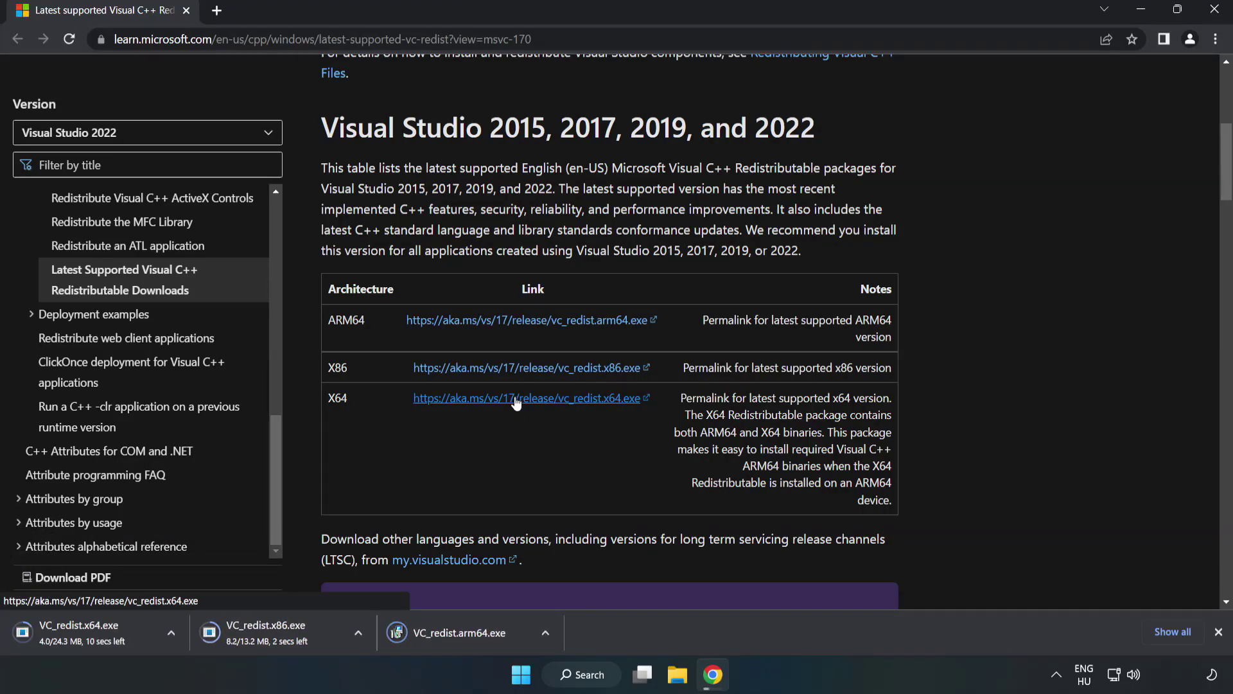
Try installing VC_redist.arm64.exe, dismiss its unsupported-processor failure, and launch VC_redist.x86.exe instead
left_click(470, 633)
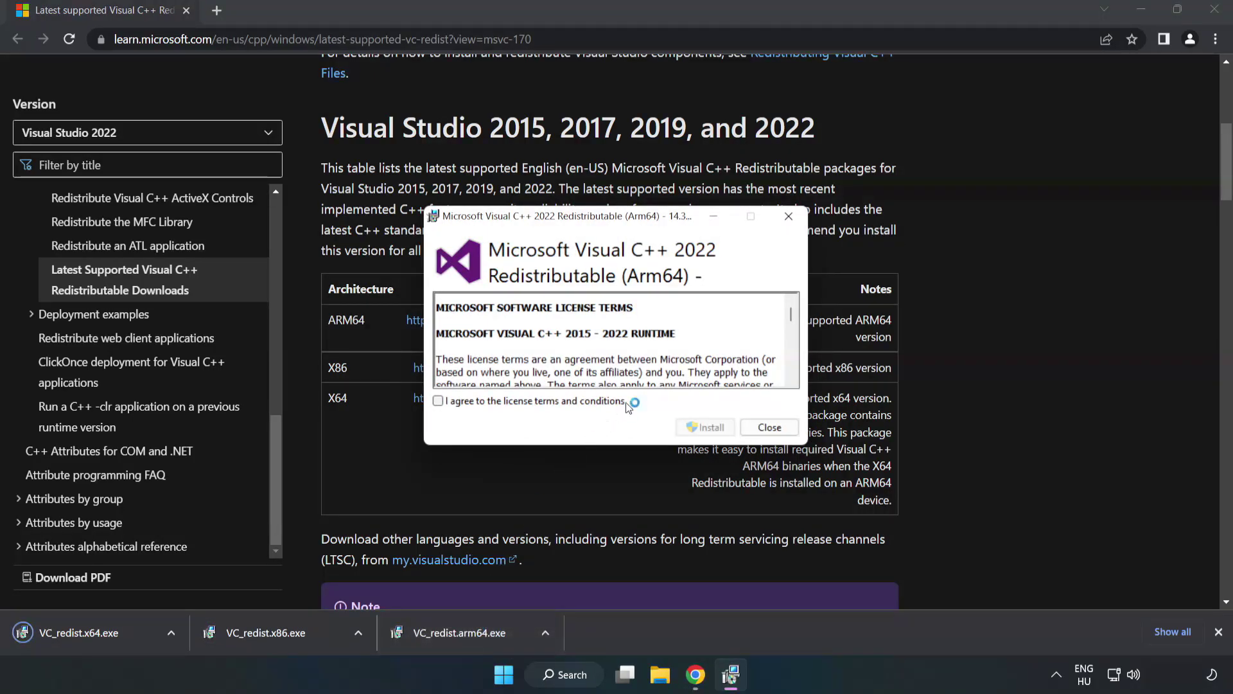
left_click_drag(791, 313, 794, 379)
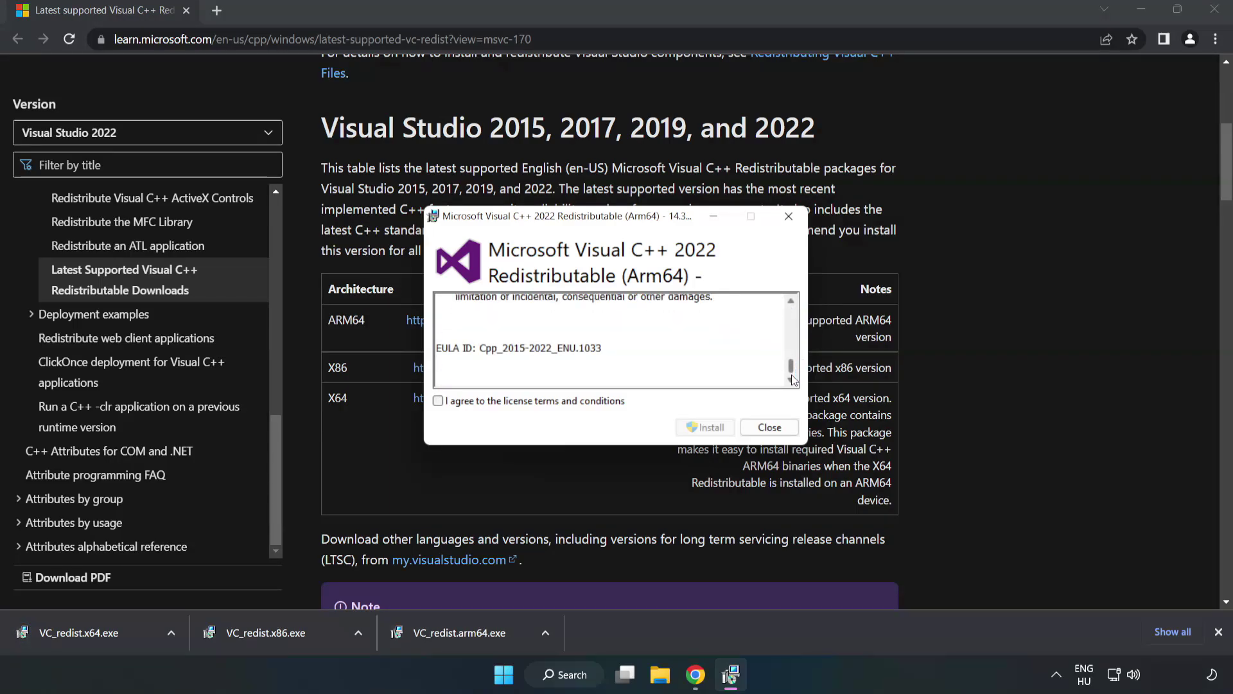
left_click(439, 401)
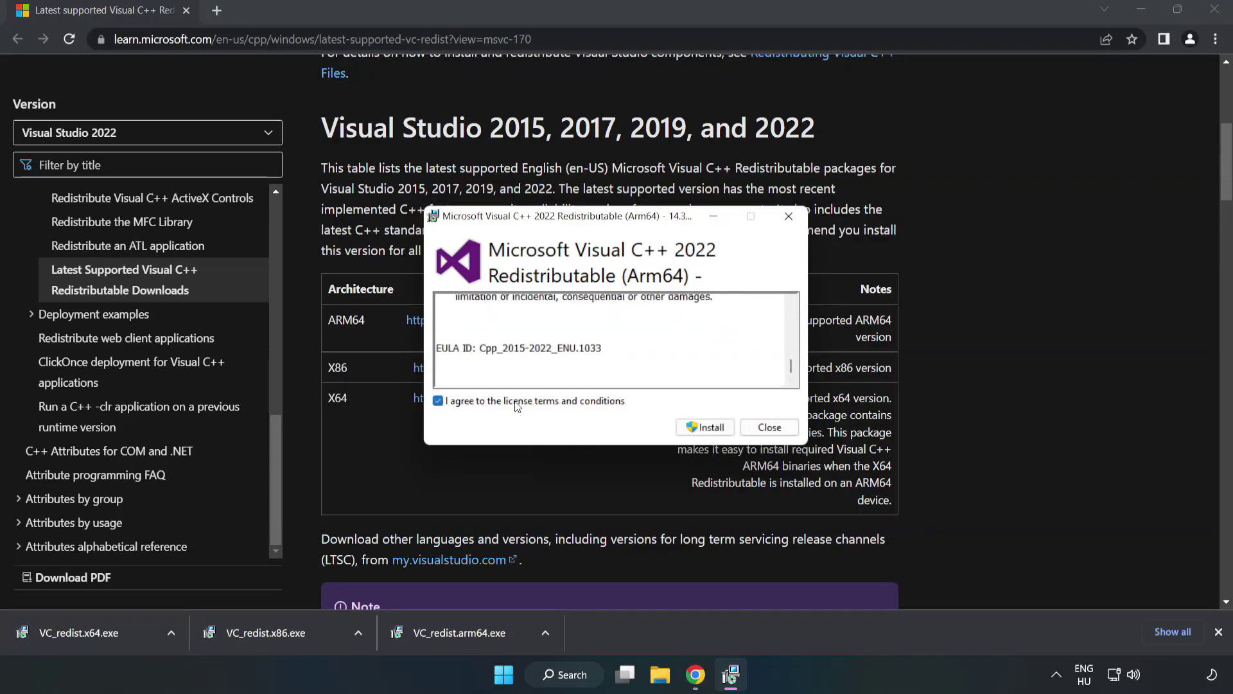
left_click(707, 427)
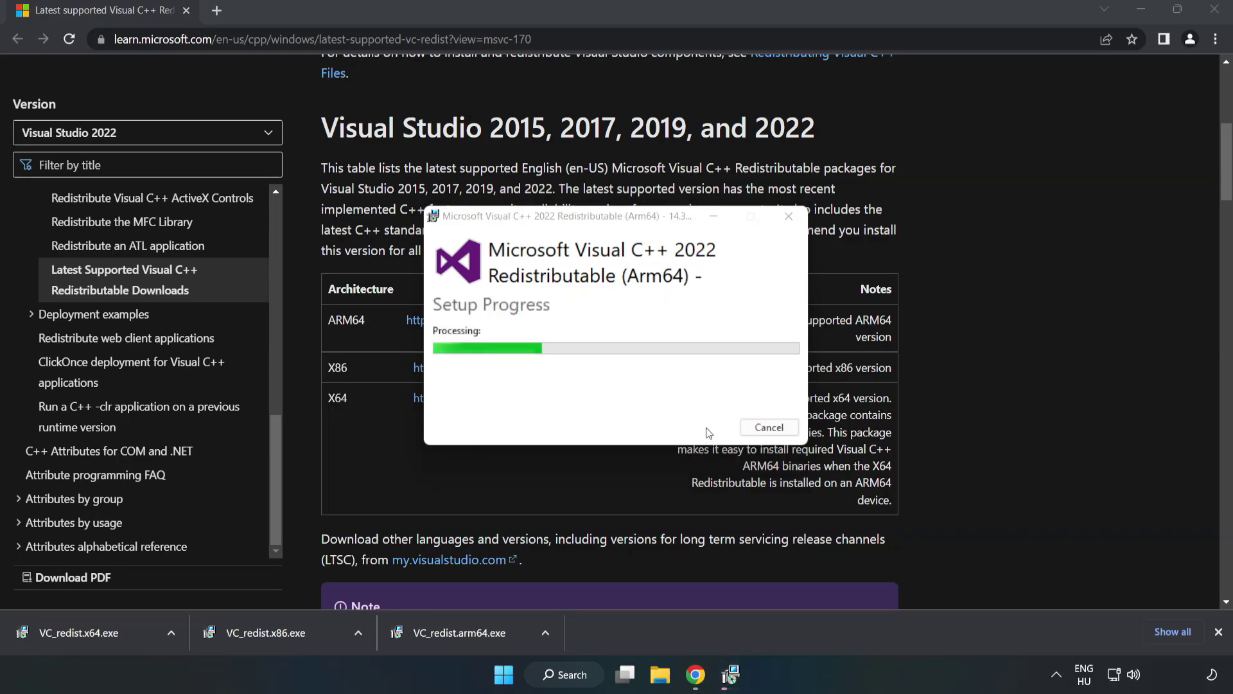
left_click(770, 428)
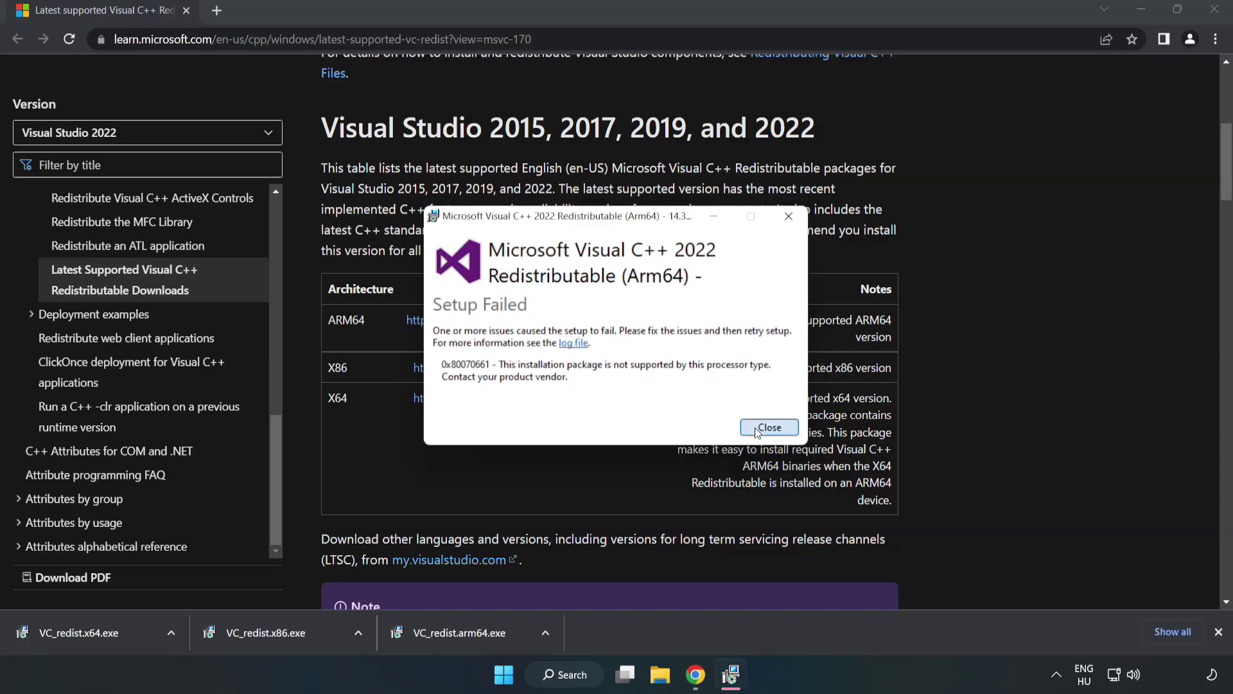
left_click(273, 633)
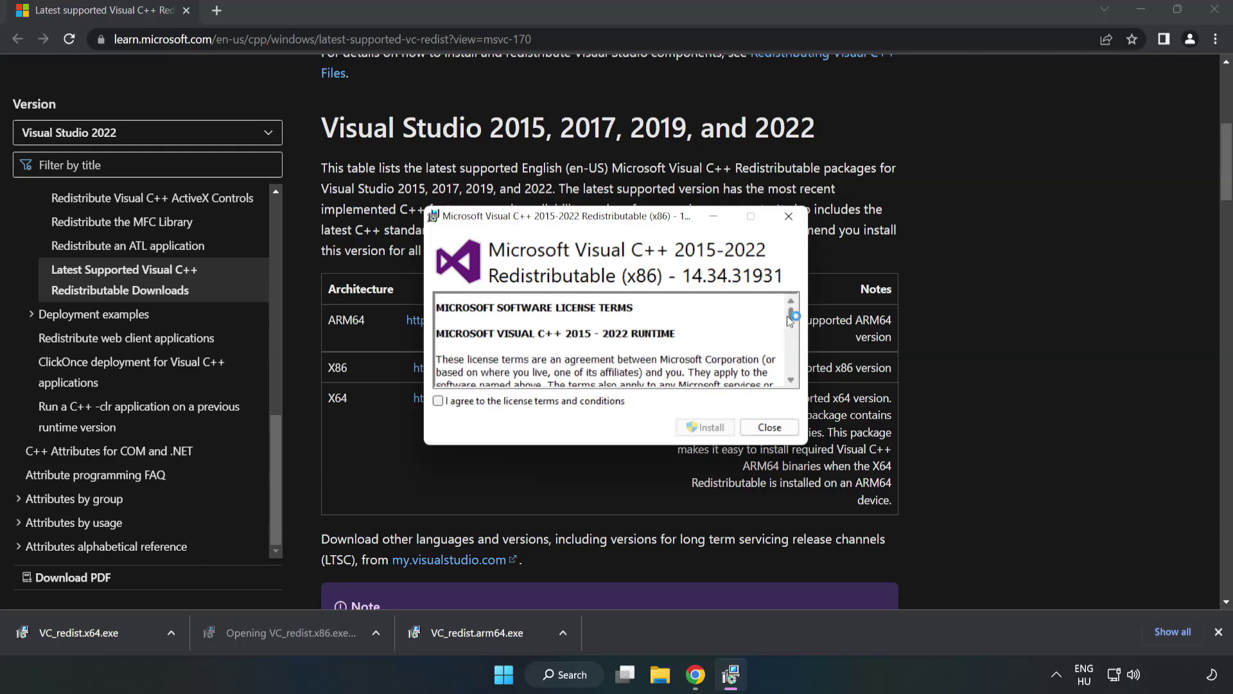
Accept the licence and install the x86 Visual C++ 2015-2022 redistributable 14.34.31931
left_click_drag(791, 315, 790, 384)
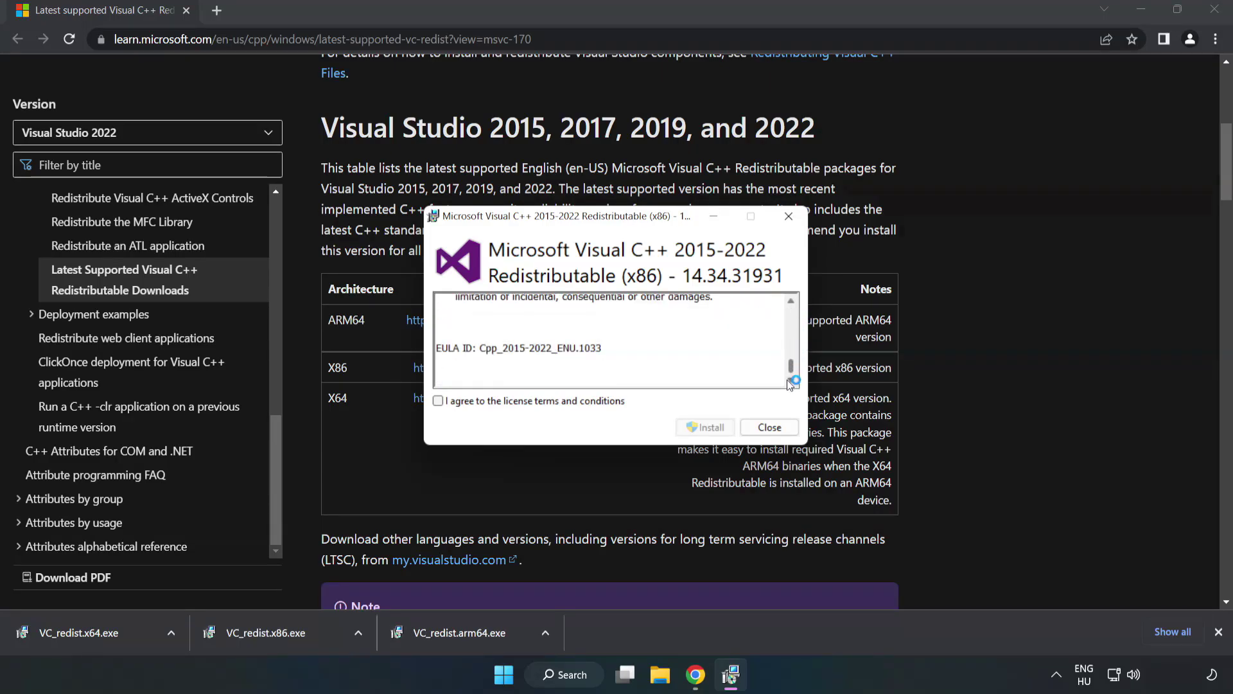
left_click(438, 400)
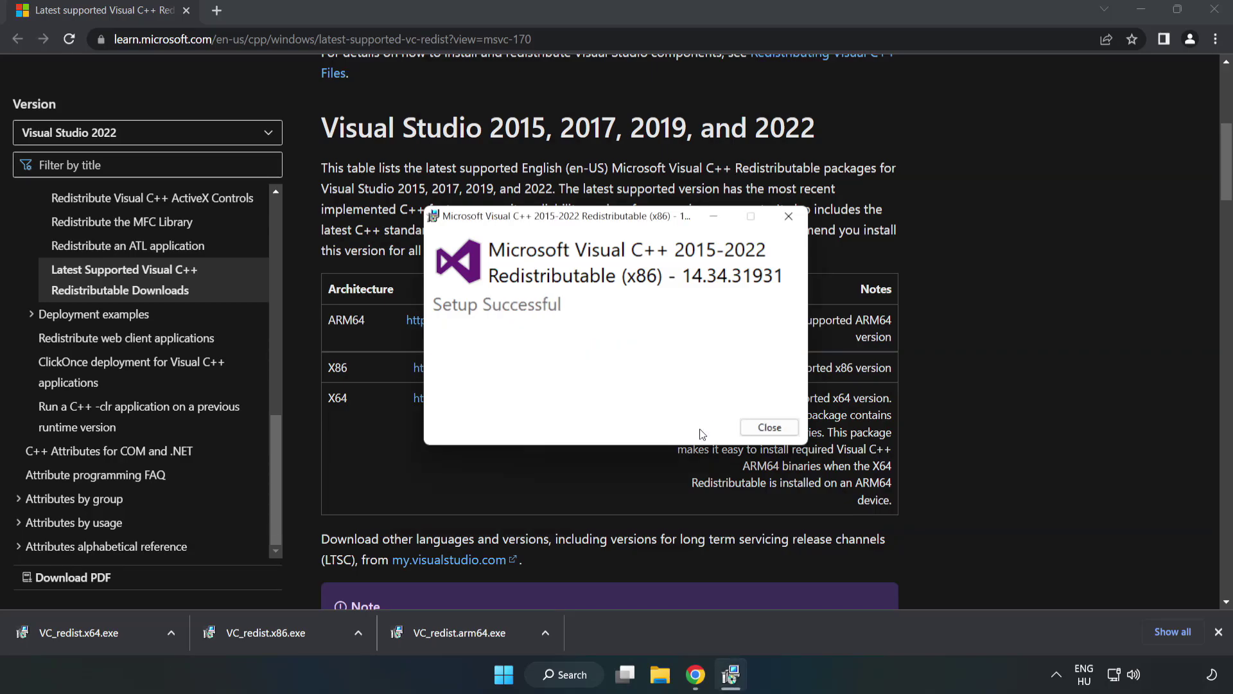
left_click(770, 428)
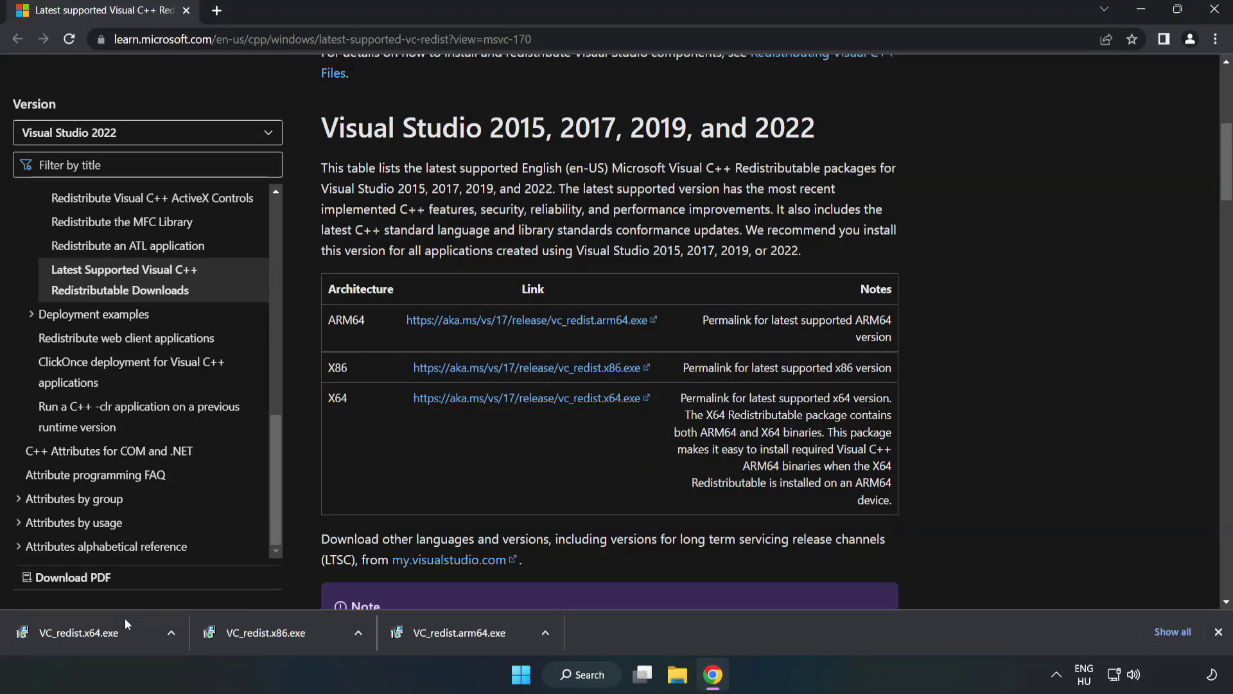
Install the x64 Visual C++ 2015-2022 redistributable 14.34.31931, then close Chrome
left_click(67, 628)
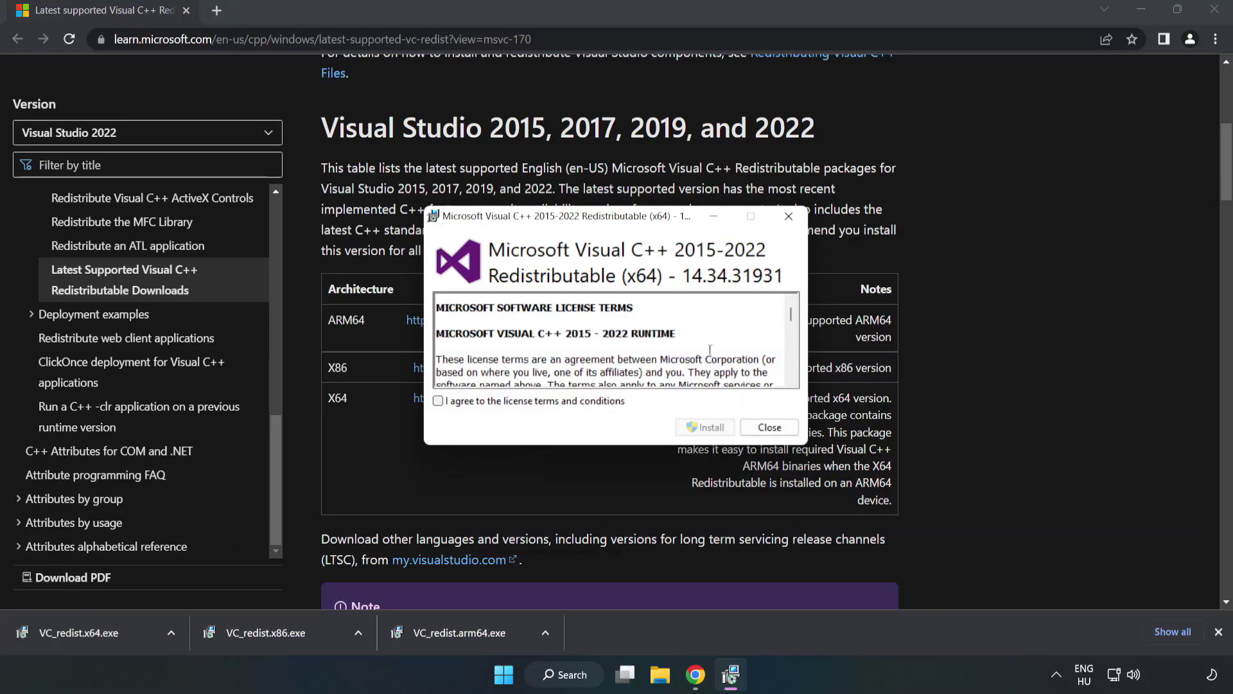
left_click_drag(791, 317, 793, 375)
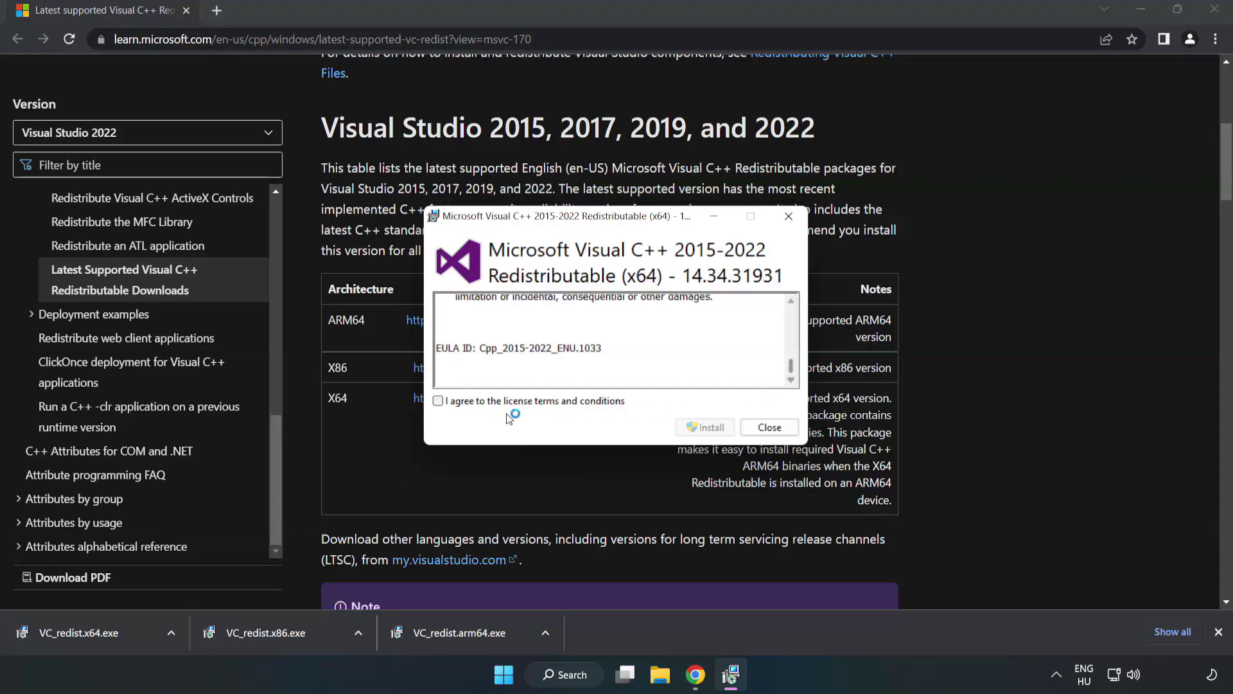
left_click(438, 401)
left_click(704, 426)
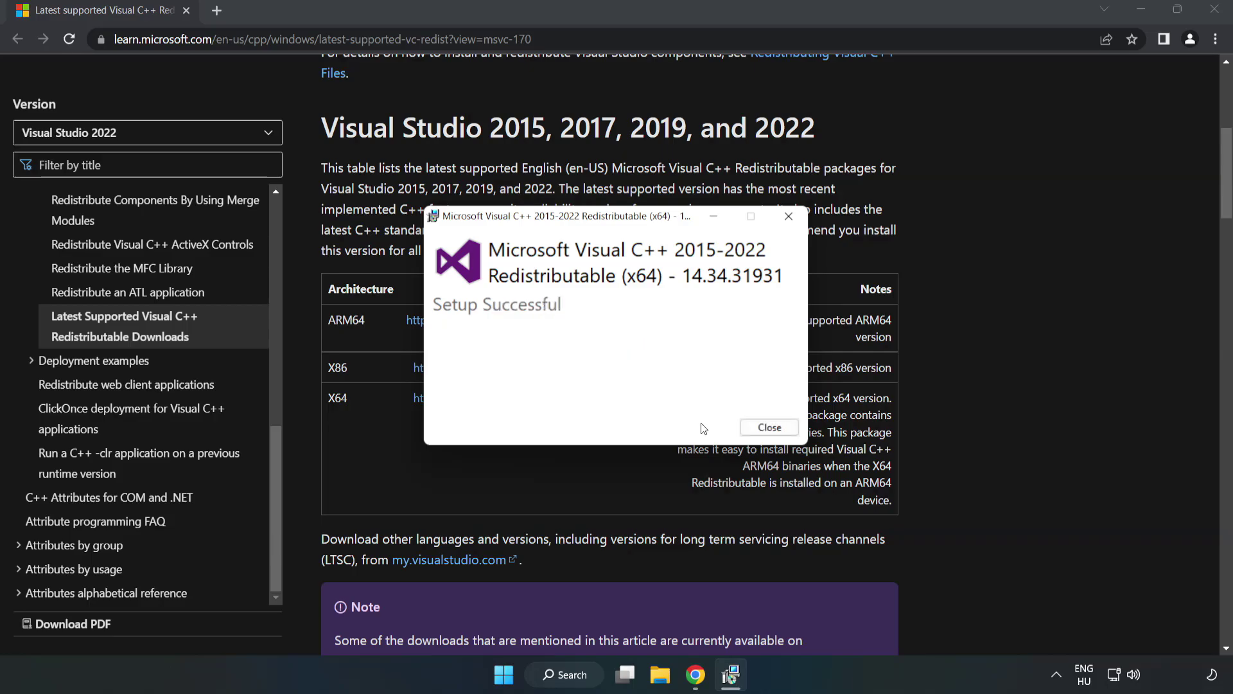
left_click(769, 427)
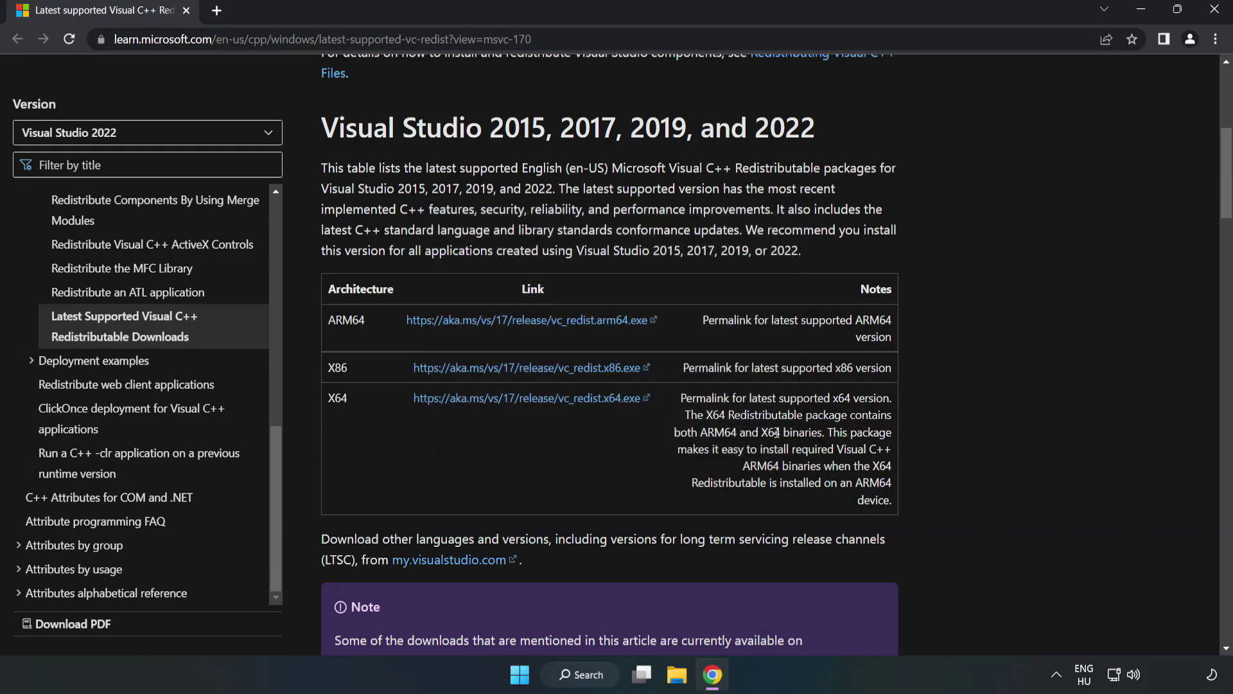
left_click(1216, 16)
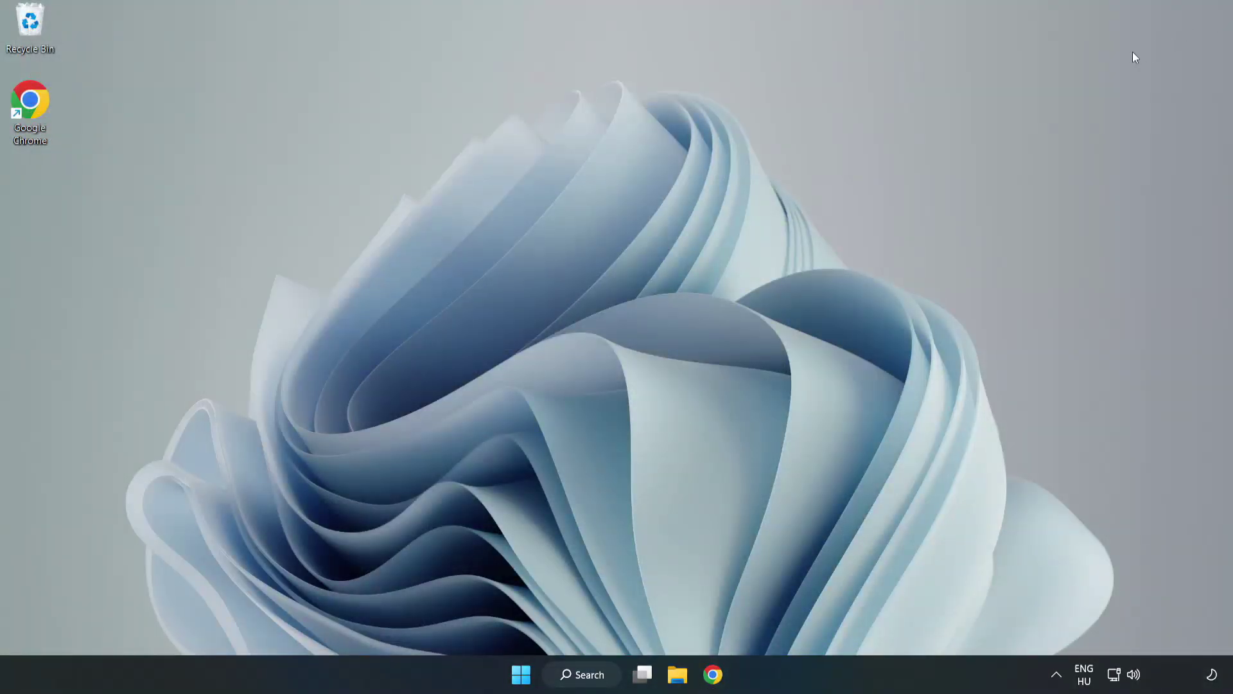
Search for 'cmd' and launch Command Prompt as administrator
left_click(597, 676)
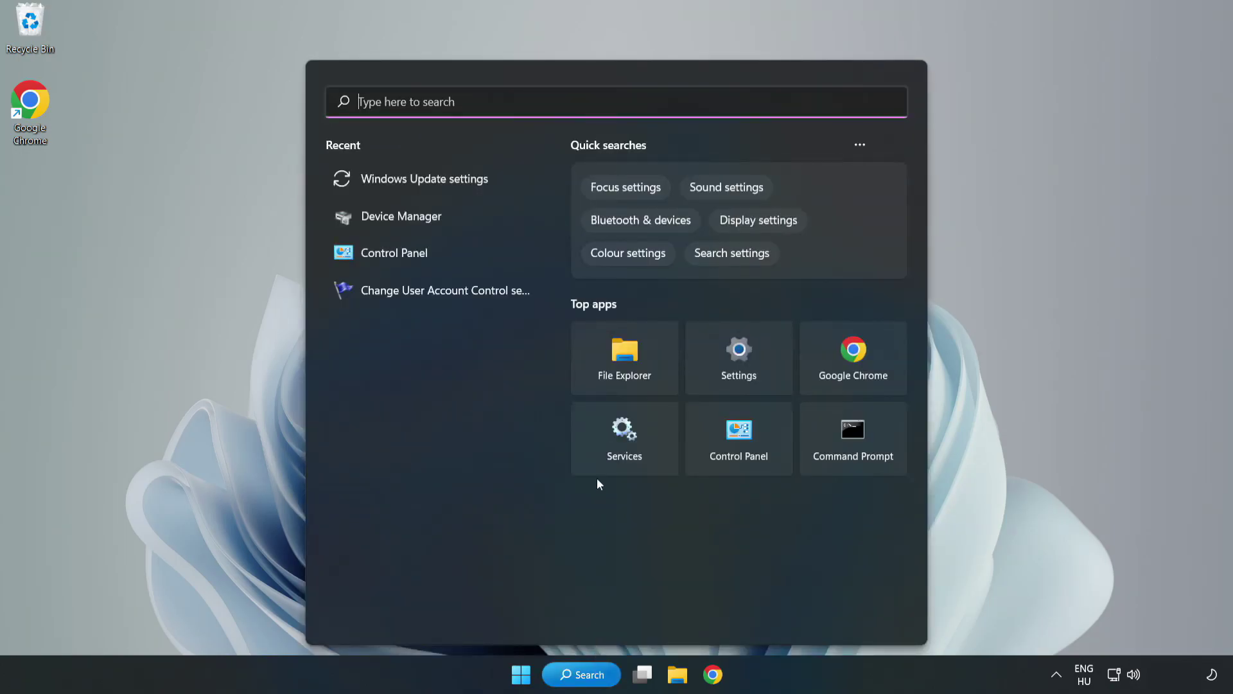
type("cmd")
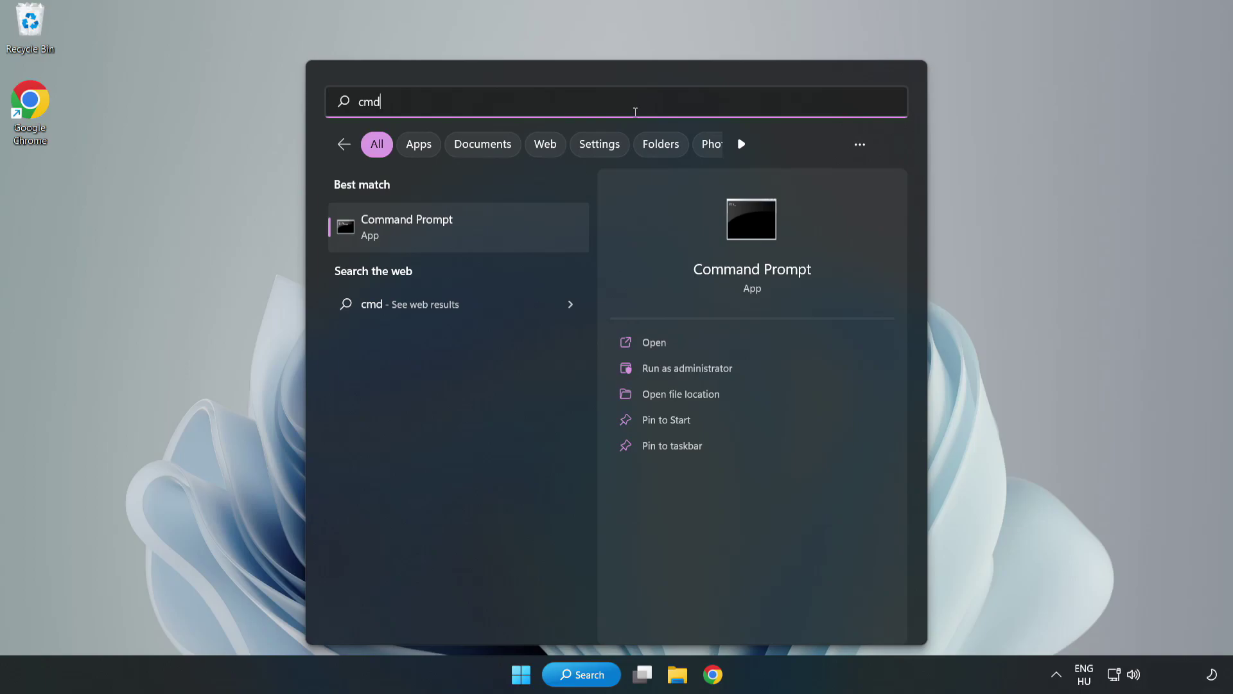
right_click(484, 233)
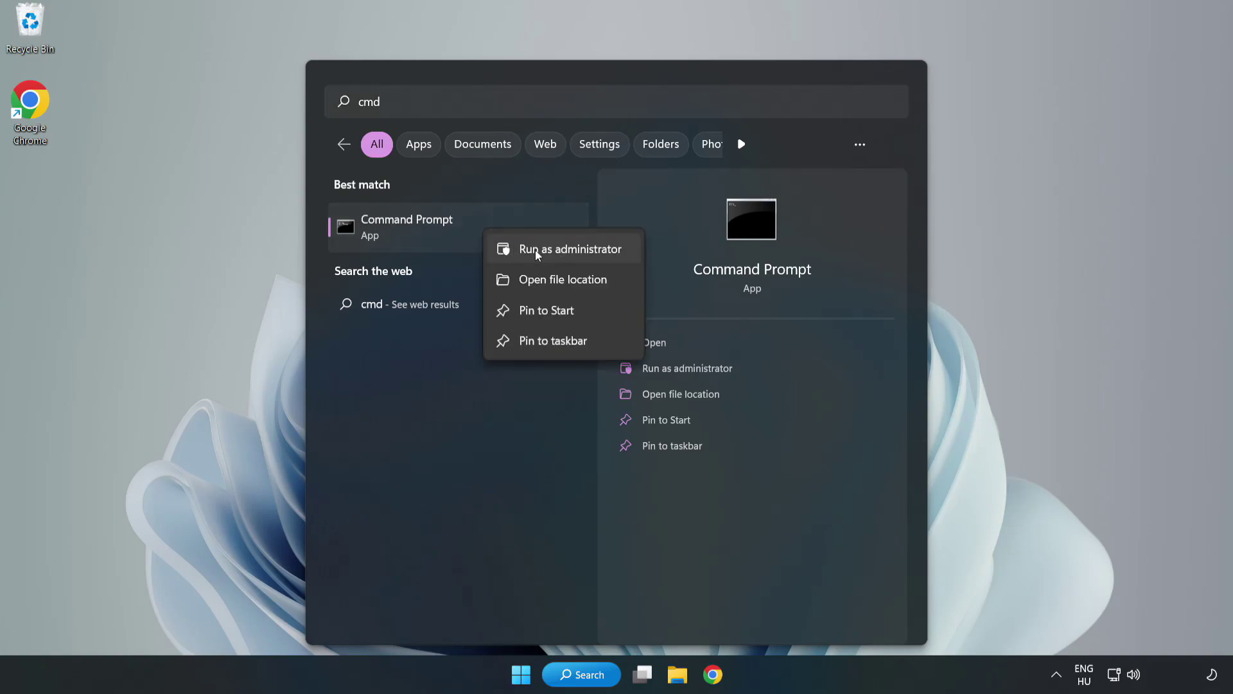
left_click(533, 250)
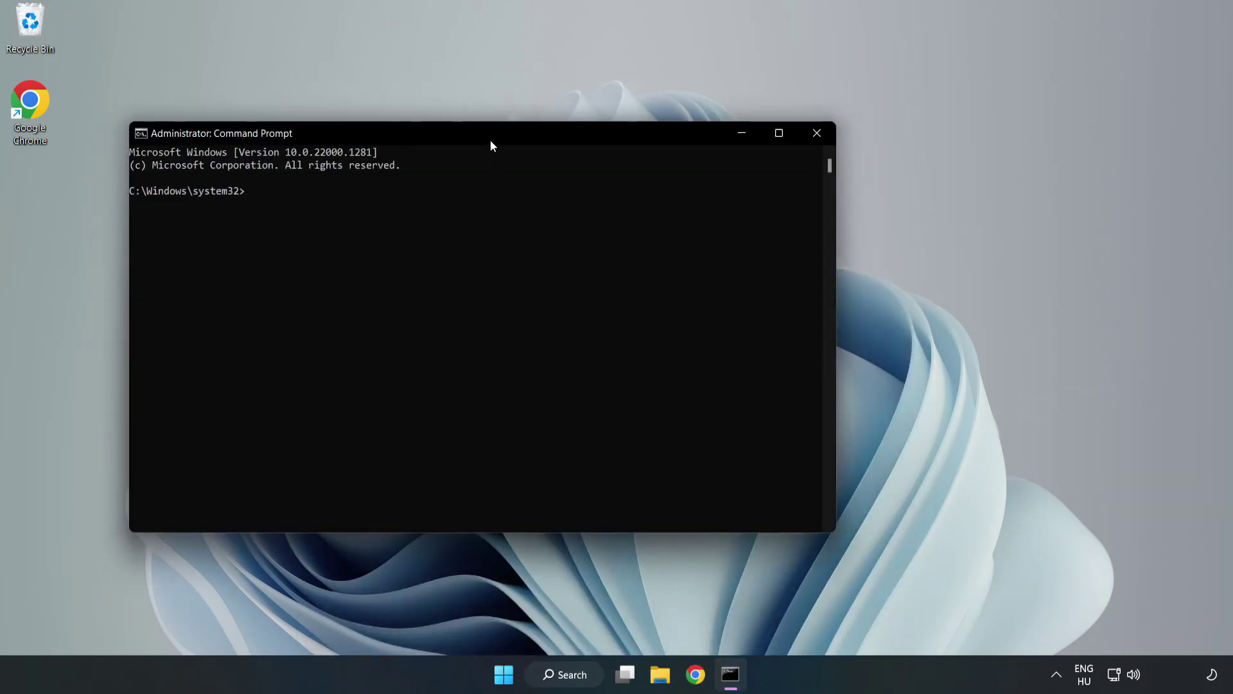
Run sfc /scannow until it reports no integrity violations, then close Command Prompt
left_click_drag(491, 141, 628, 141)
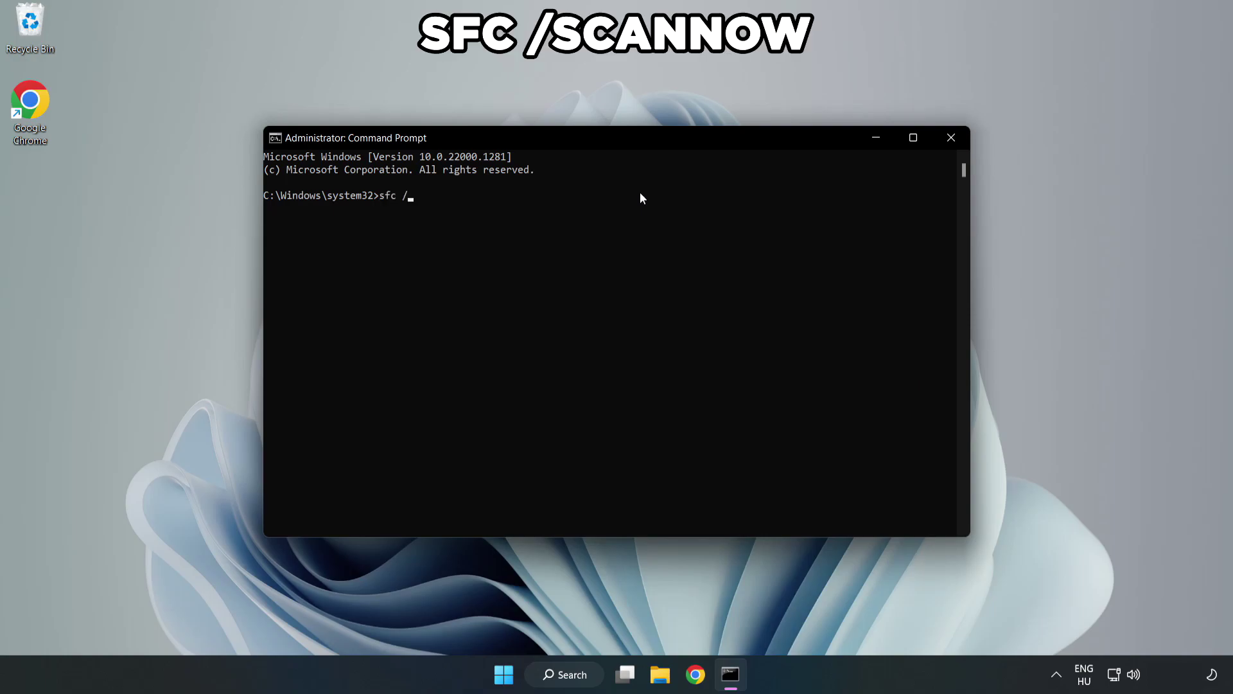
type("sfc /scannow")
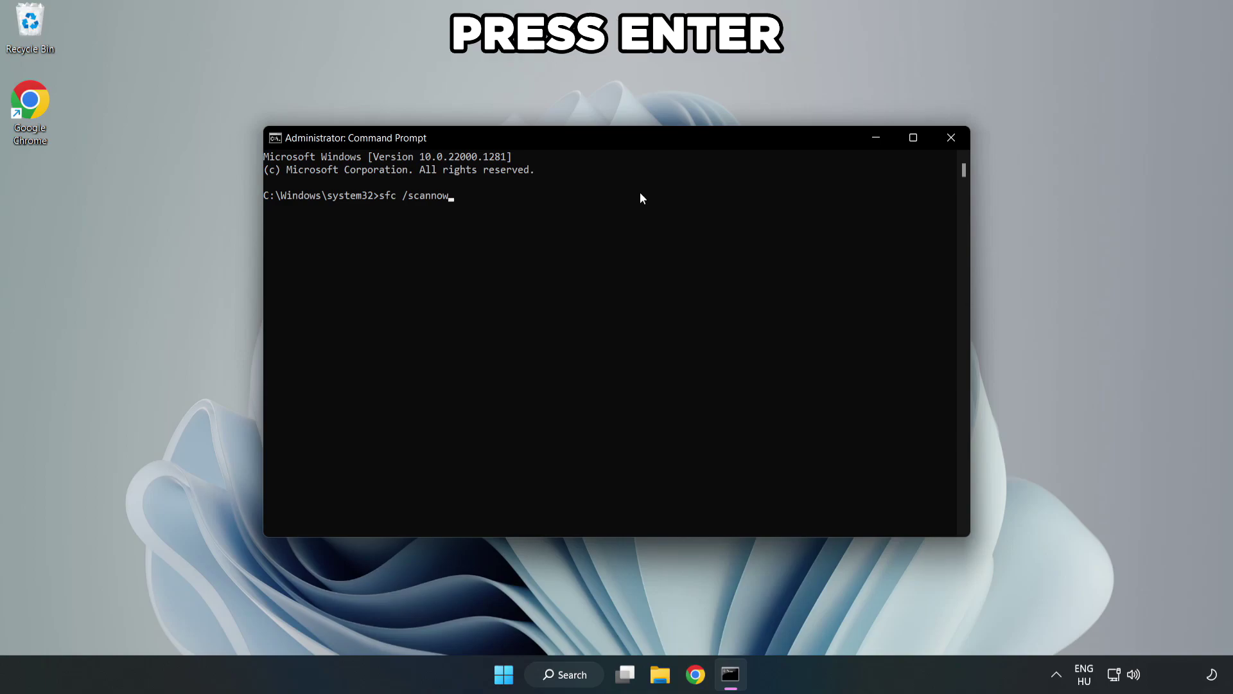
key("Return")
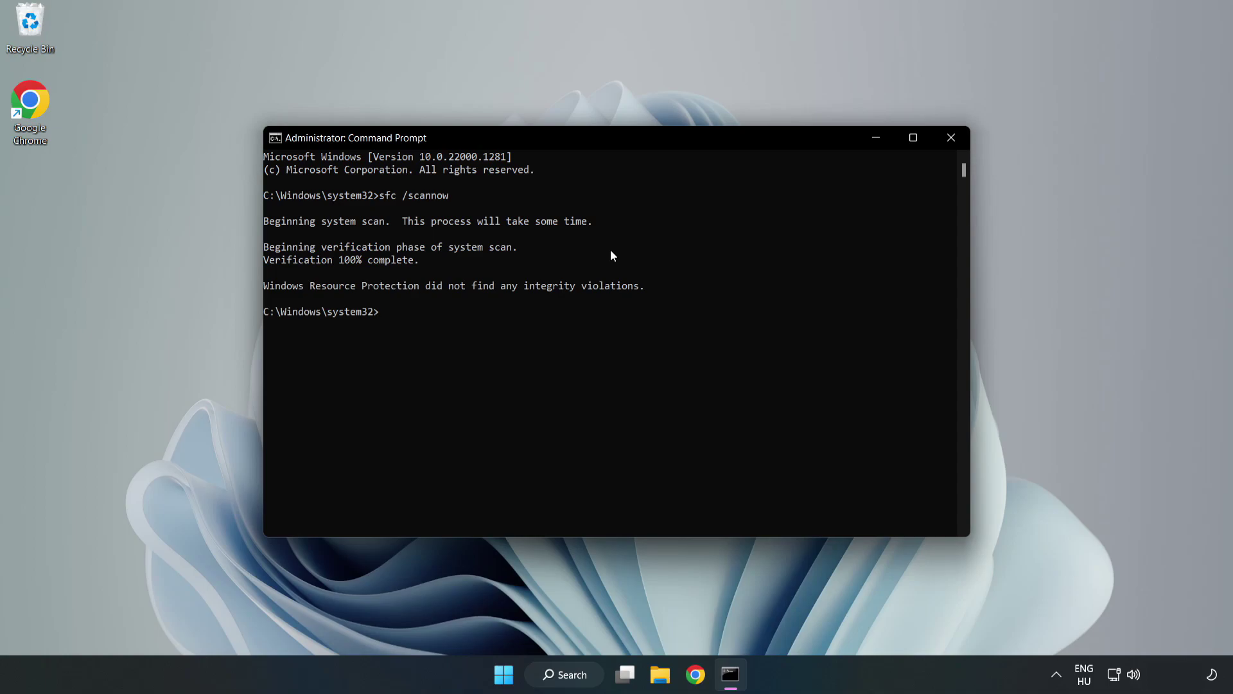
left_click(950, 143)
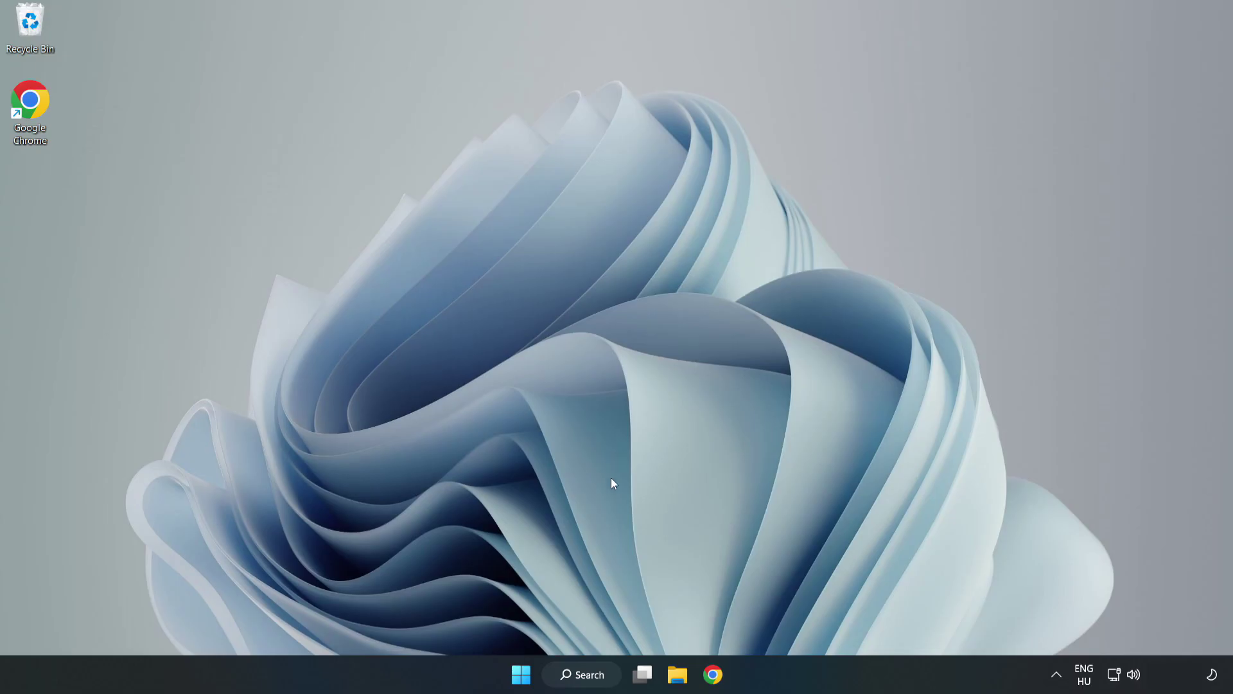
Search for 'security' and open the Windows Security app
left_click(580, 682)
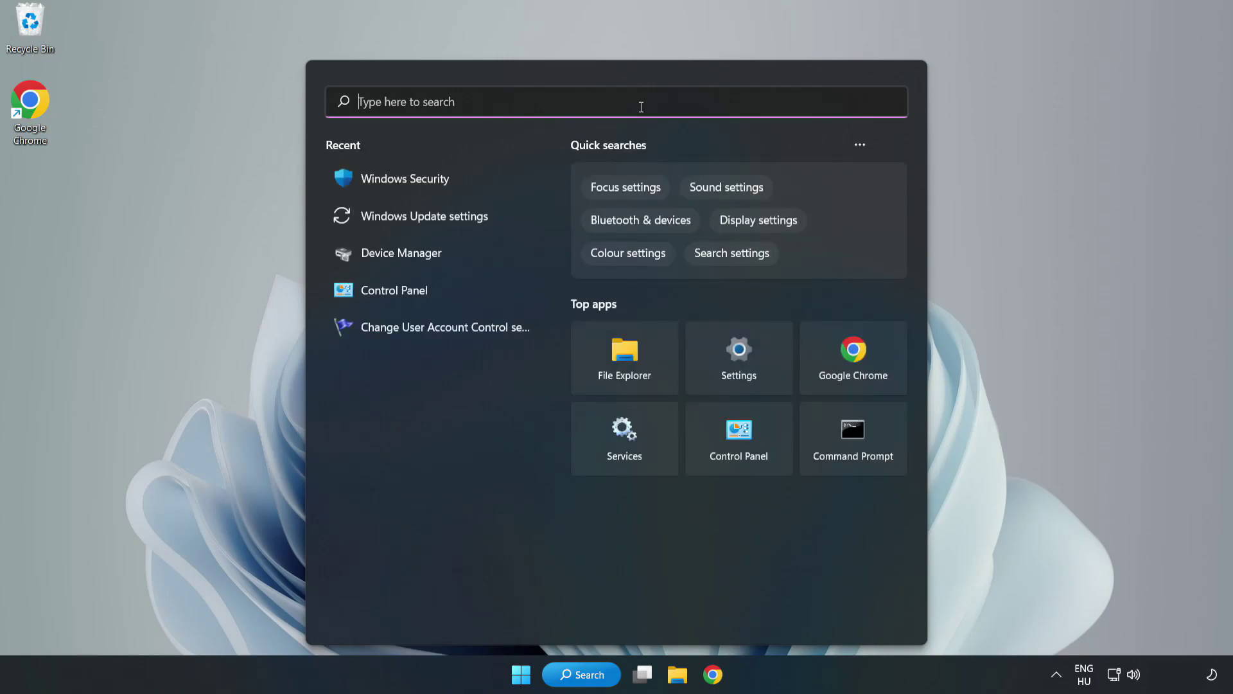
type("sec")
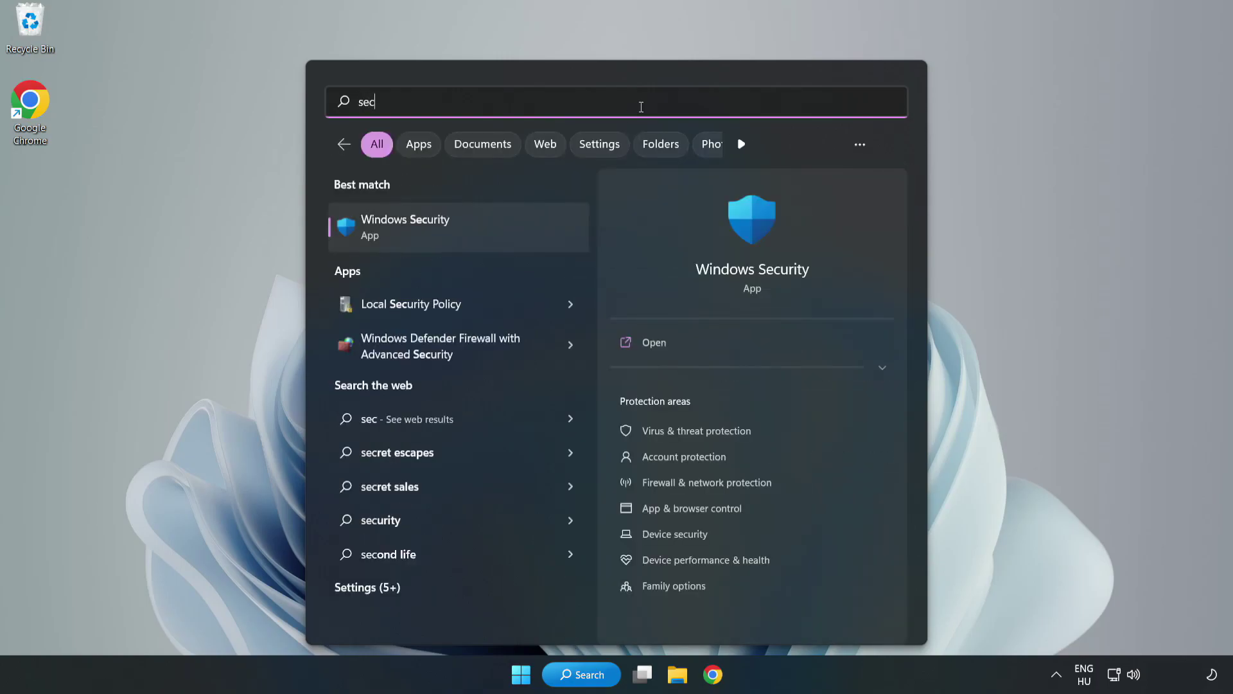
type("urity")
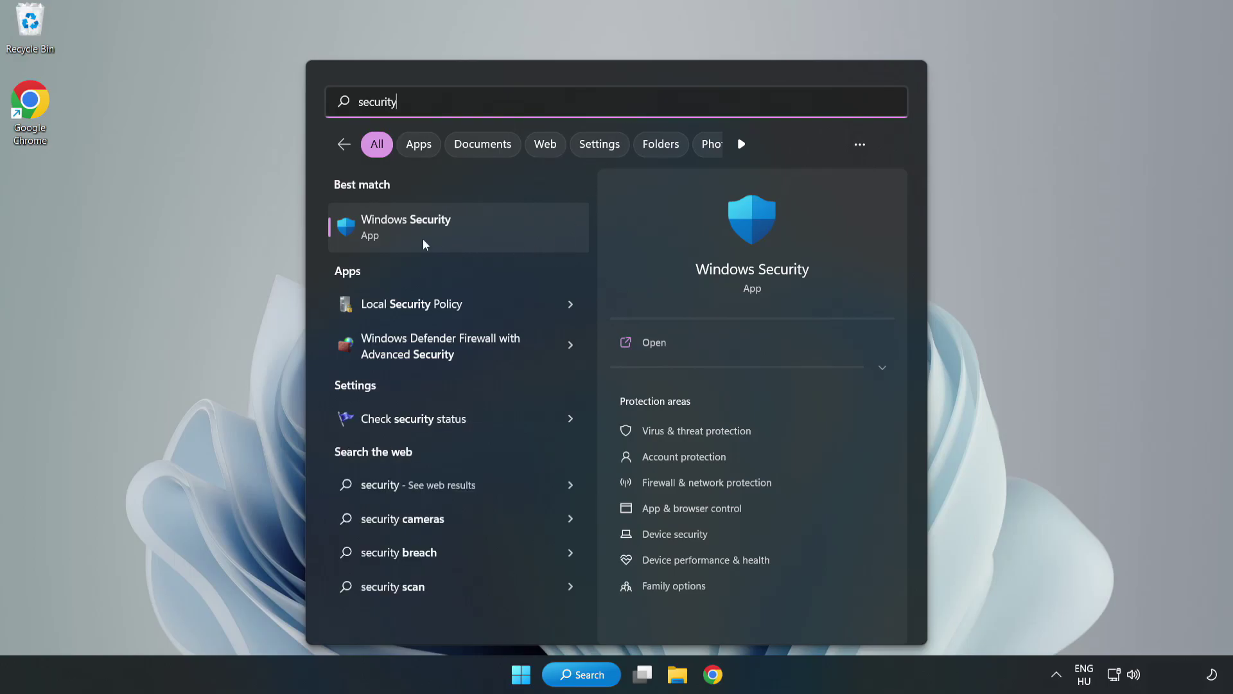
left_click(446, 235)
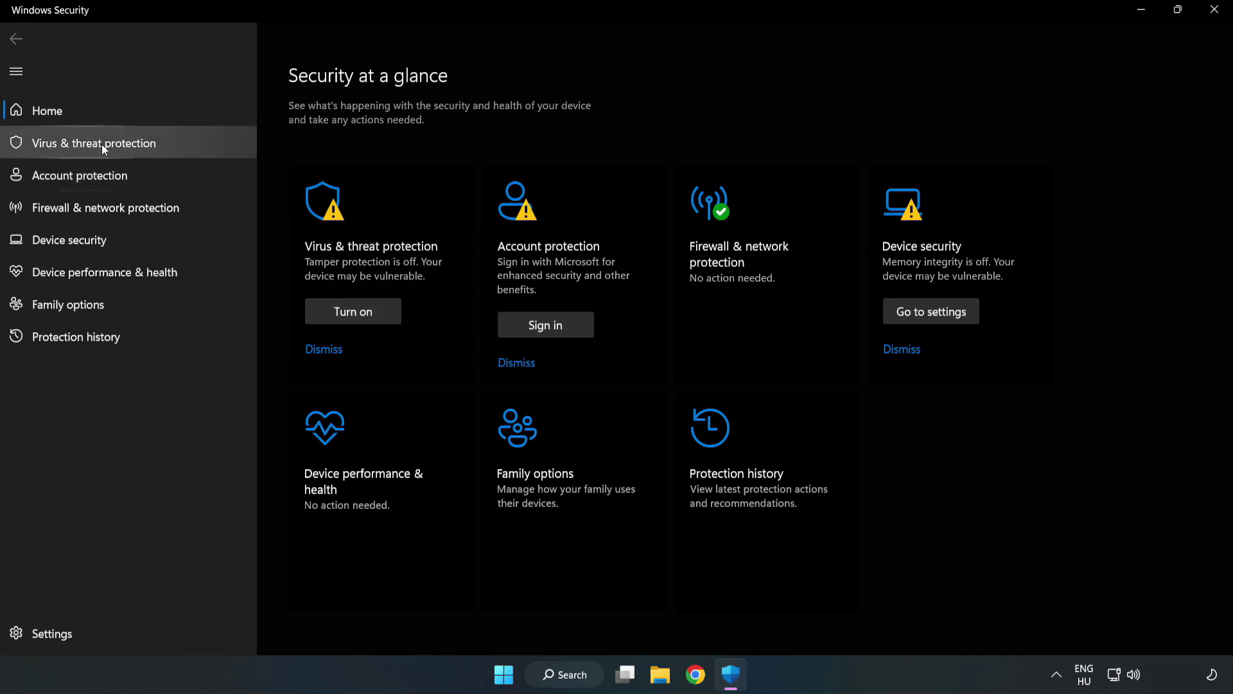
Go through Virus & threat protection > Manage settings to Add or remove exclusions
left_click(79, 148)
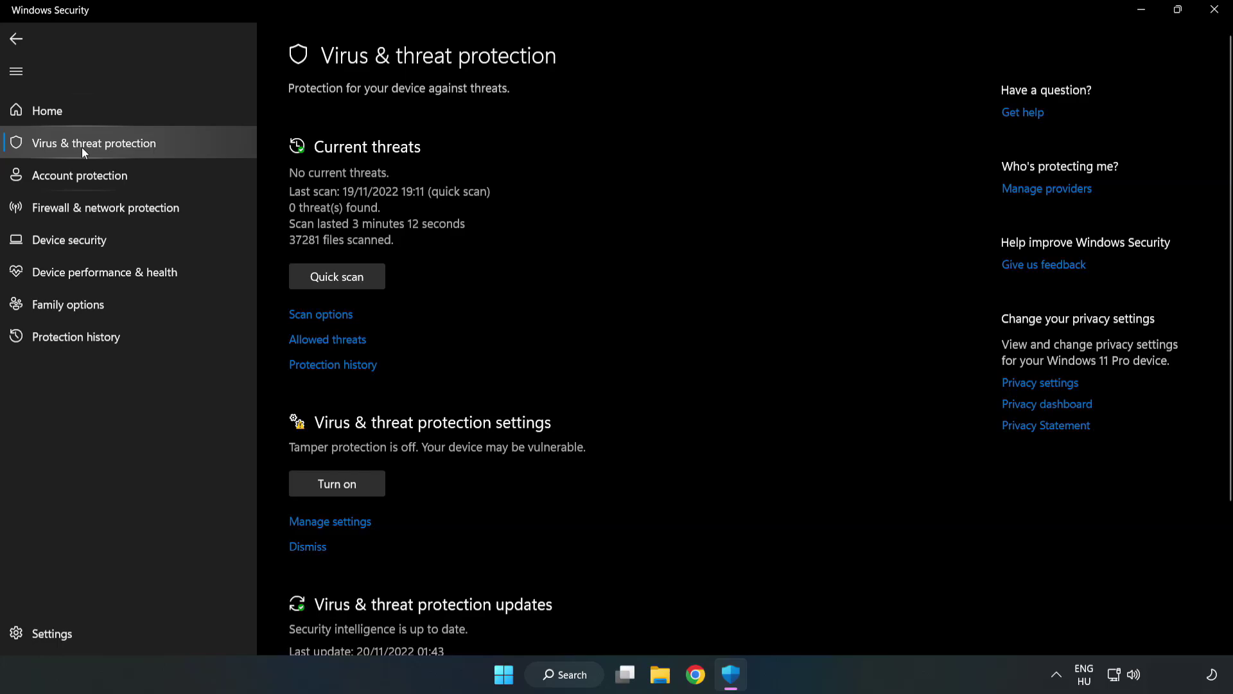
scroll(641, 248, "down", 2)
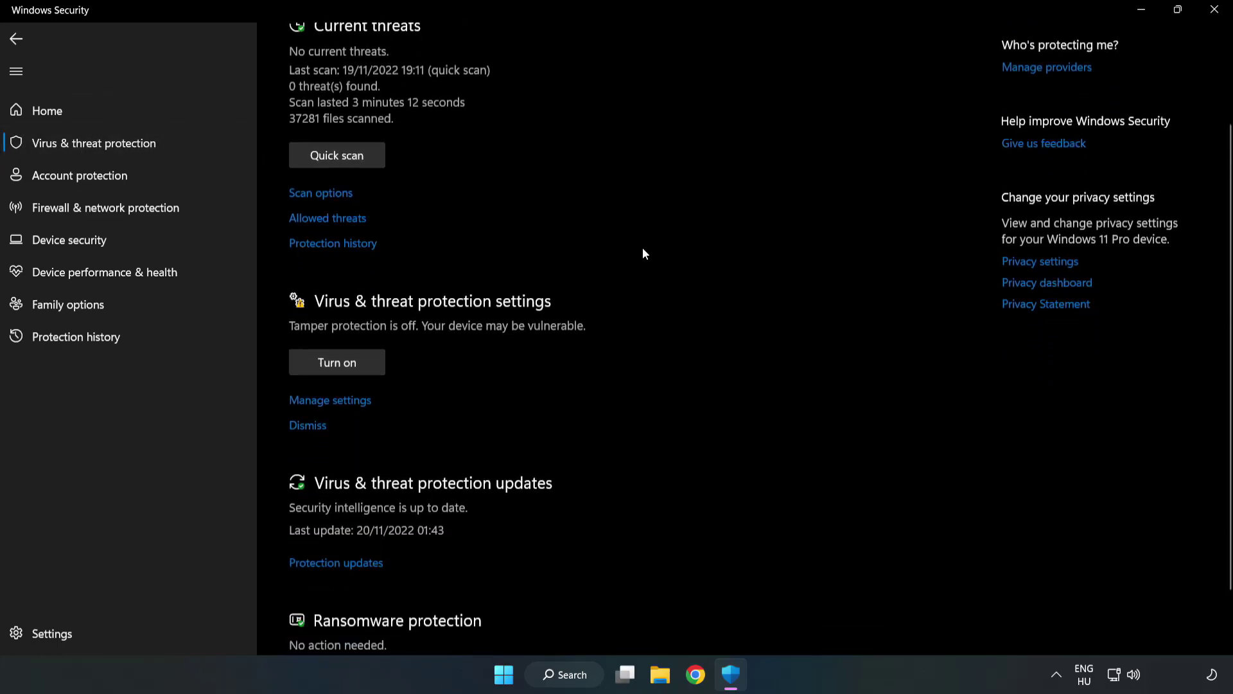
scroll(644, 253, "down", 1)
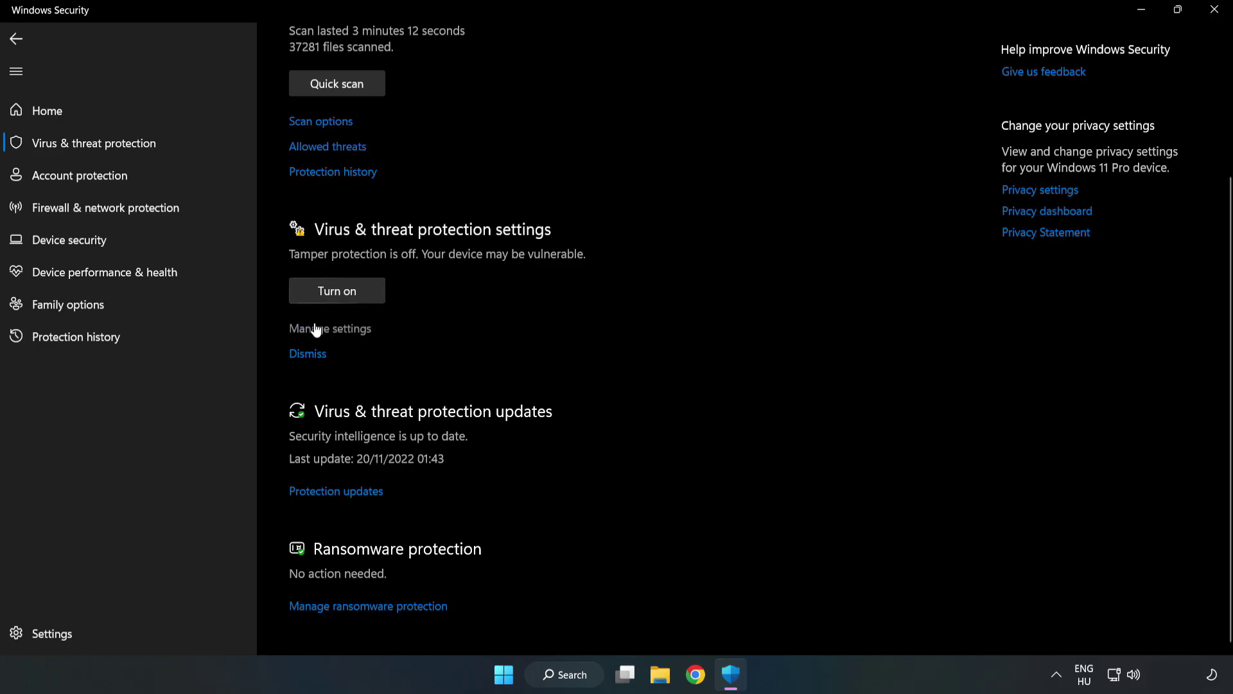
left_click(337, 329)
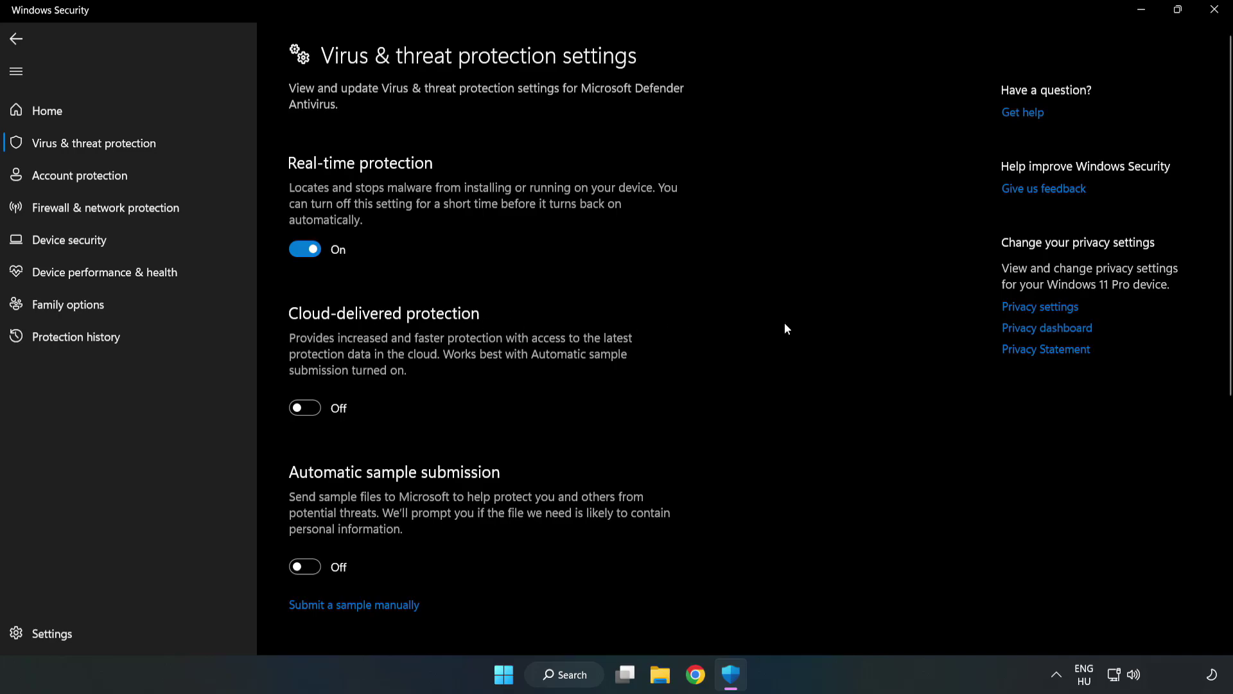
scroll(784, 328, "down", 6)
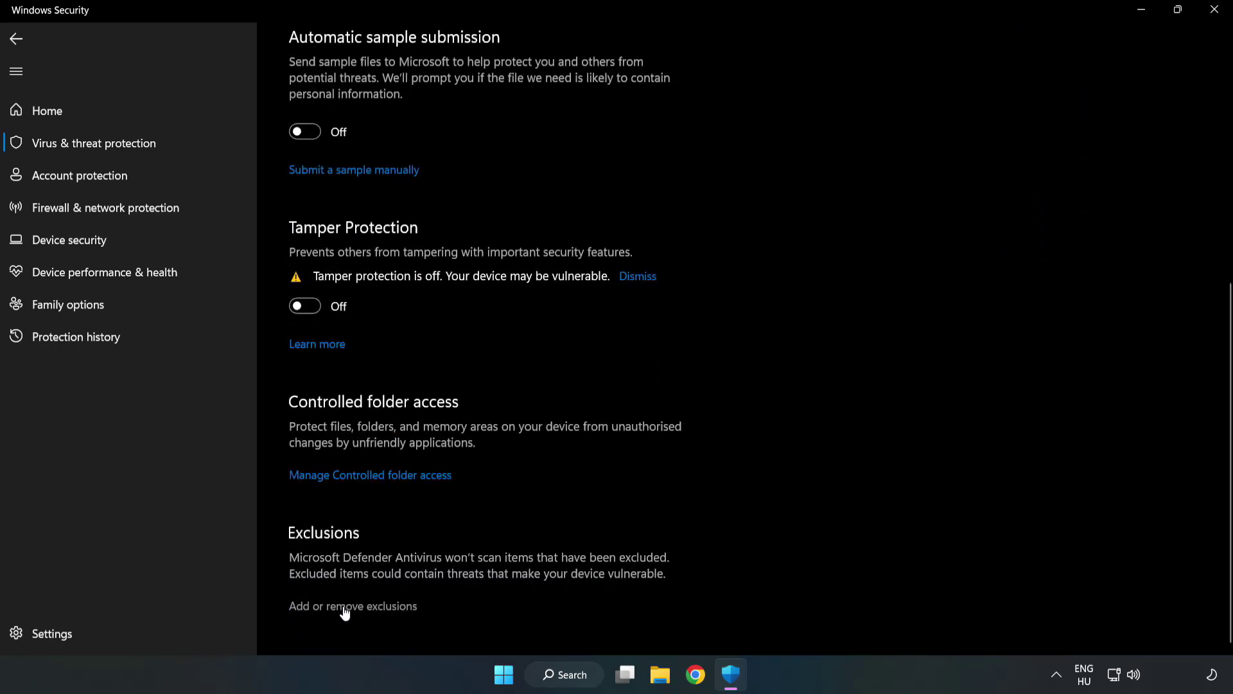
left_click(364, 605)
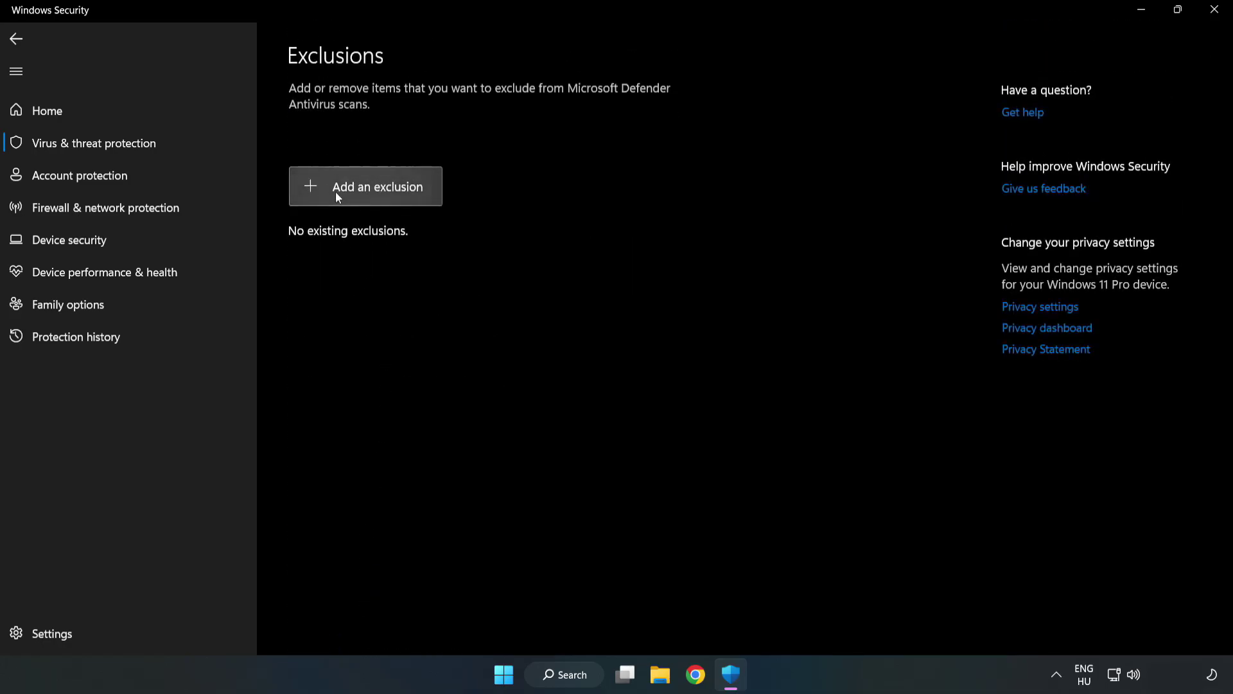
Add the NOT WORKING APP shortcut in C:\Program Files (x86) as a Defender file exclusion
left_click(378, 195)
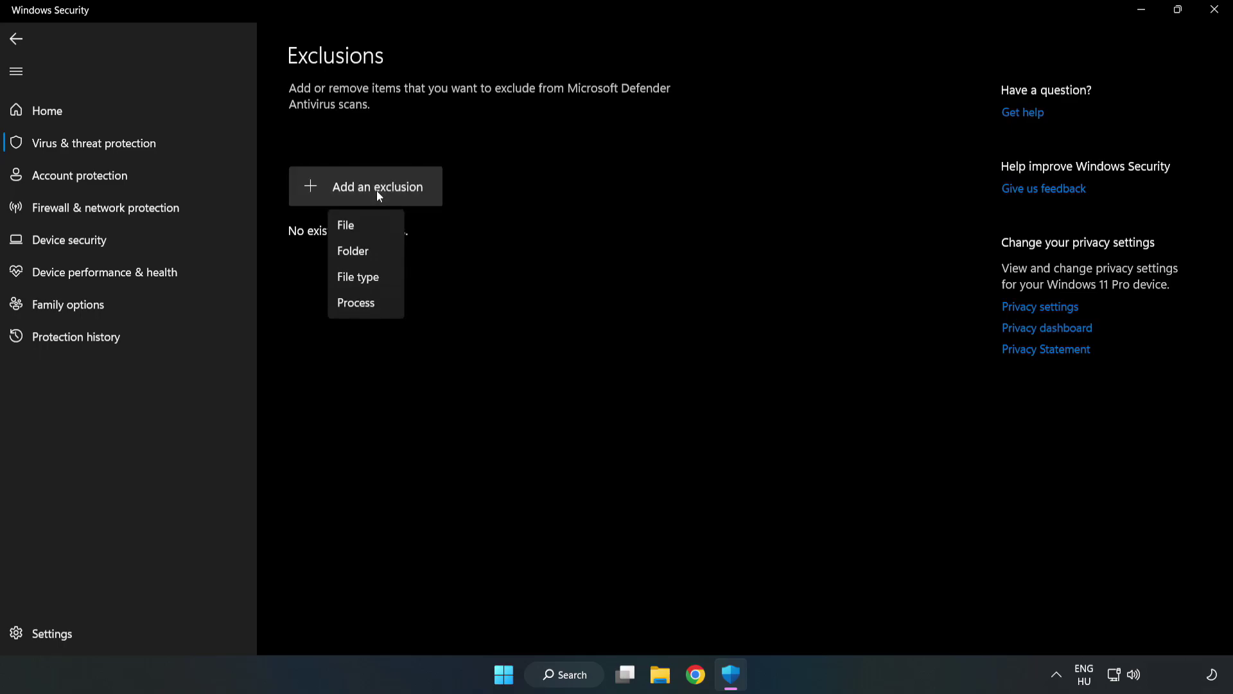
left_click(351, 227)
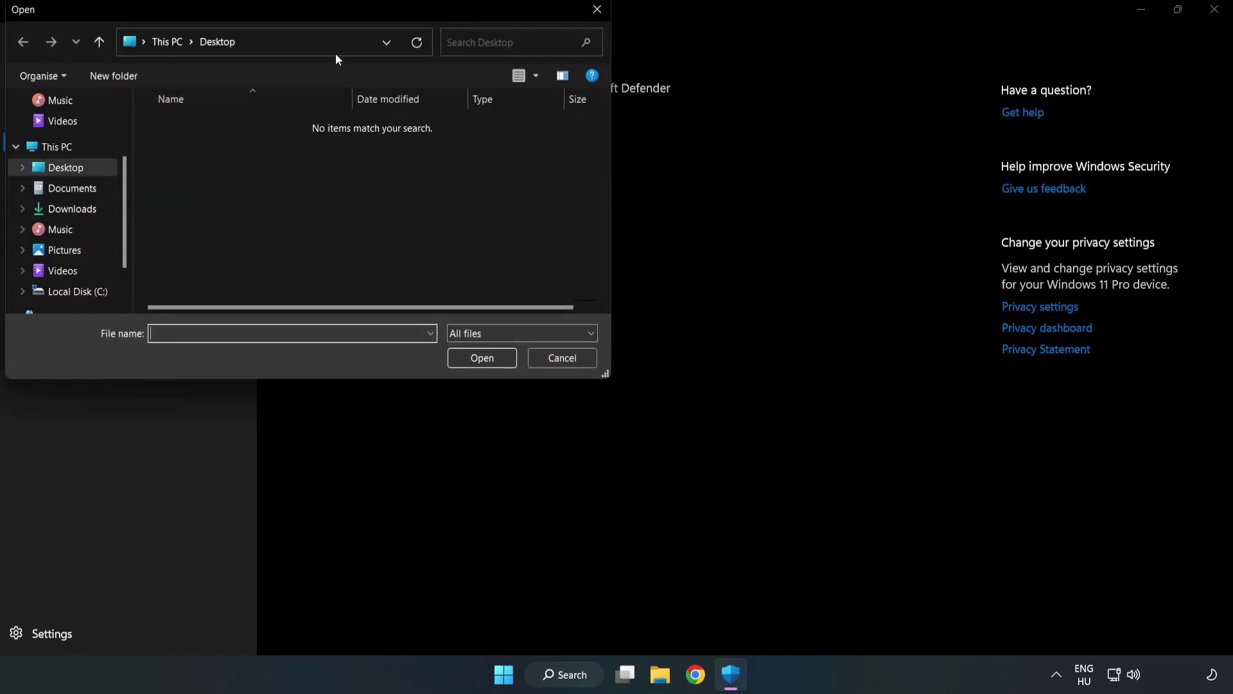
left_click_drag(333, 12, 568, 136)
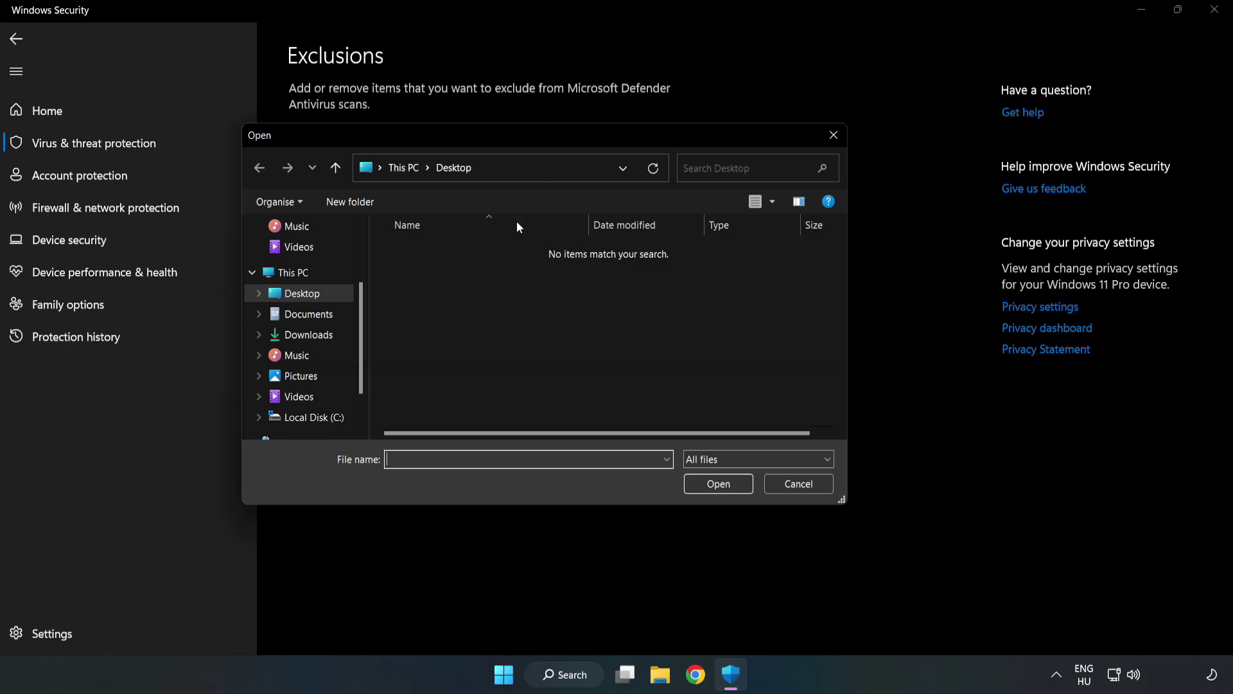
left_click(316, 417)
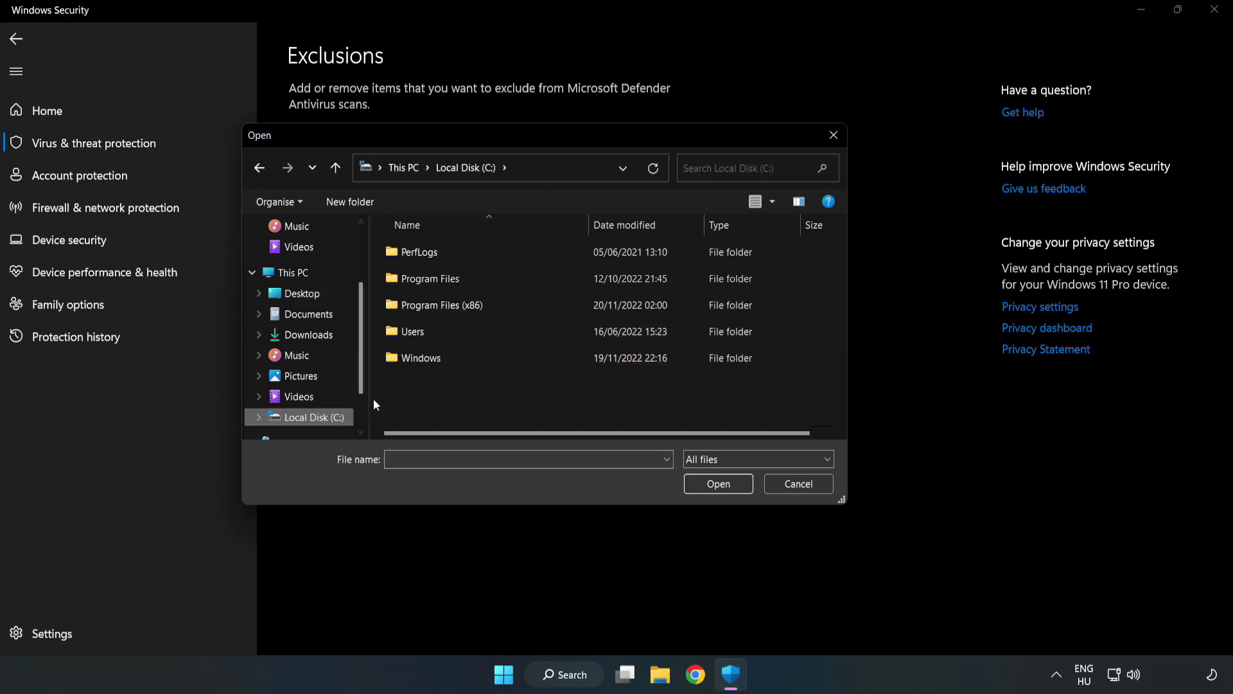
double_click(484, 306)
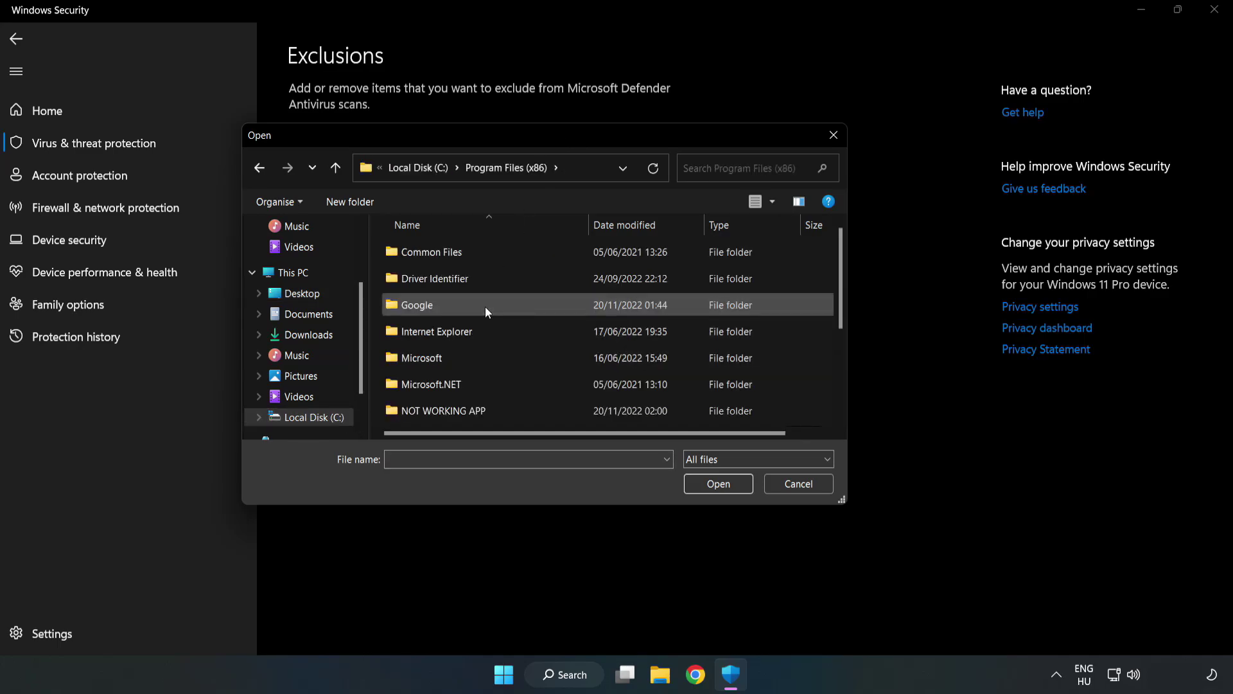
double_click(484, 410)
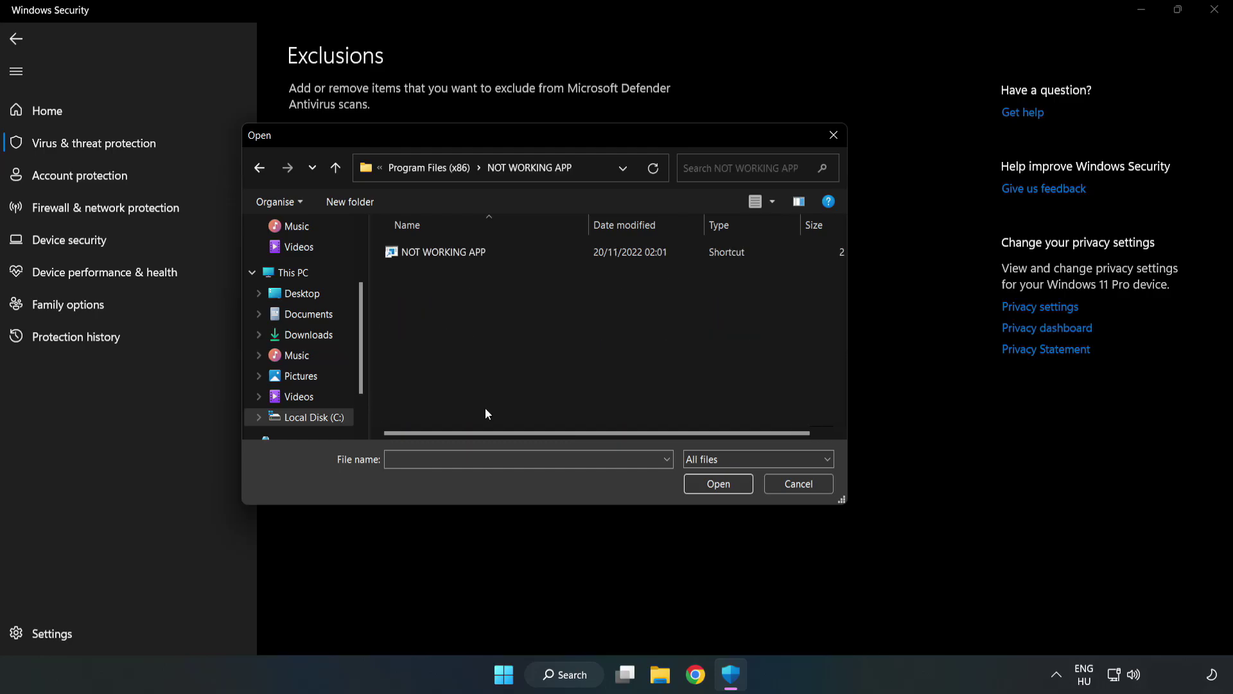
left_click(433, 249)
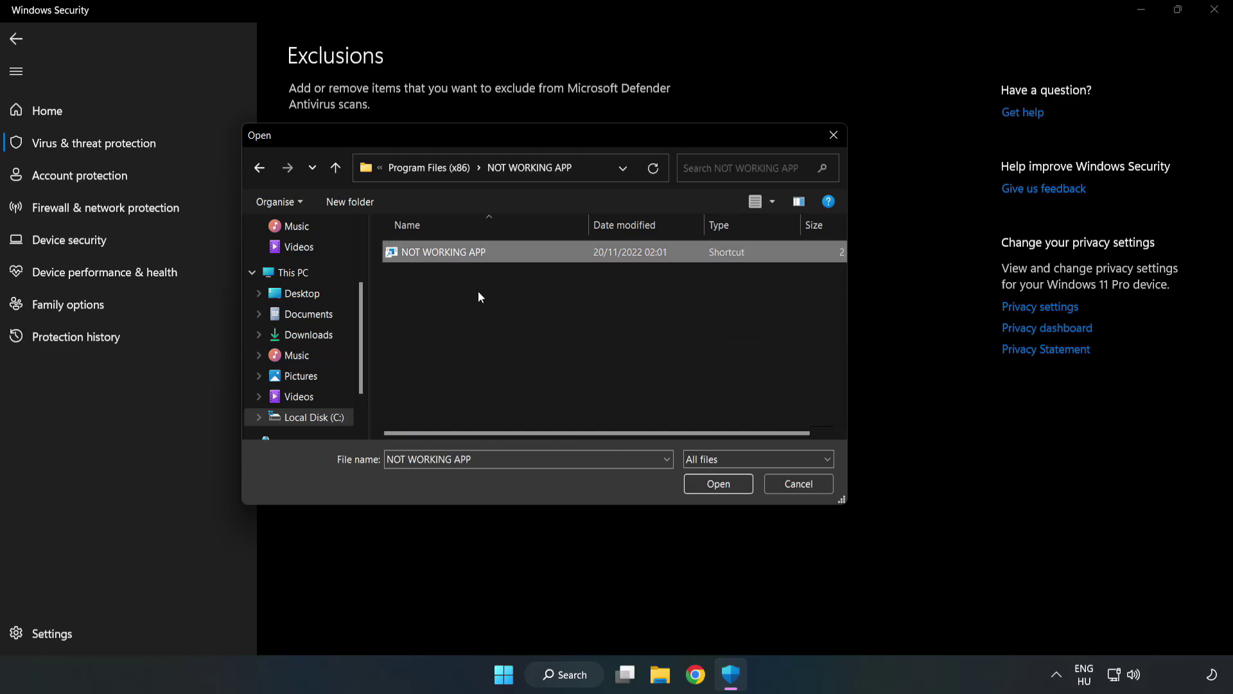
left_click(711, 488)
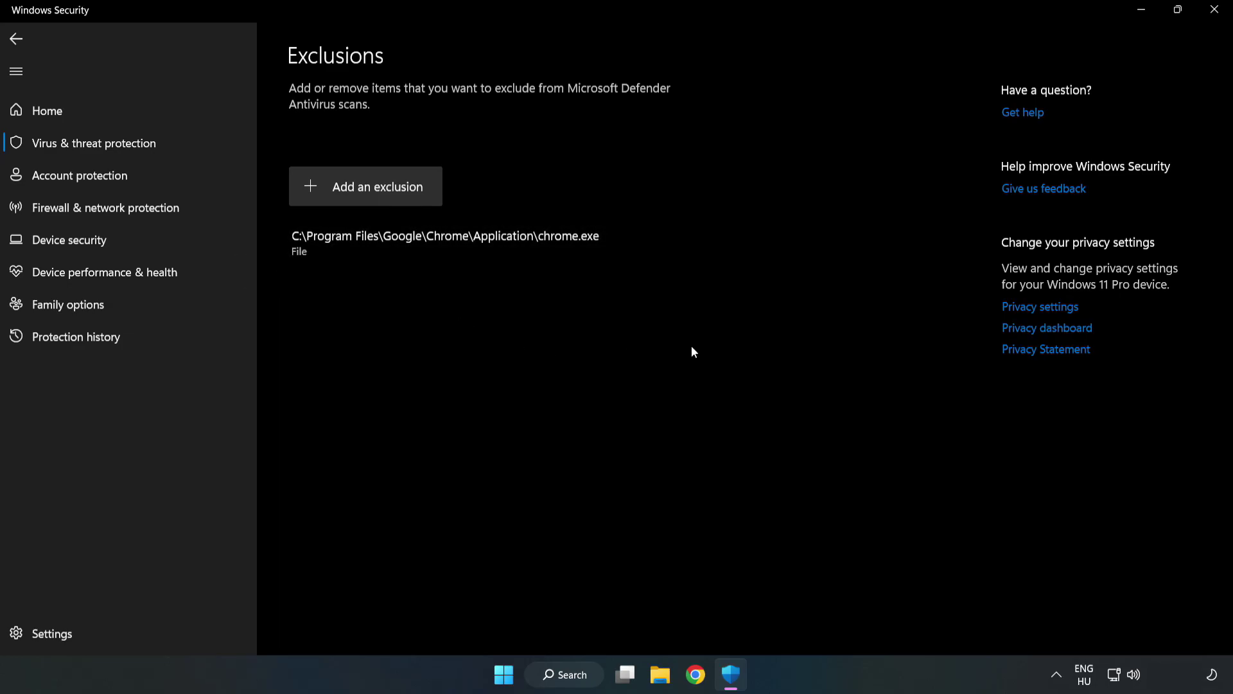
Close Windows Security and show the Start menu power options: Sleep, Shut down and Restart
left_click(1213, 11)
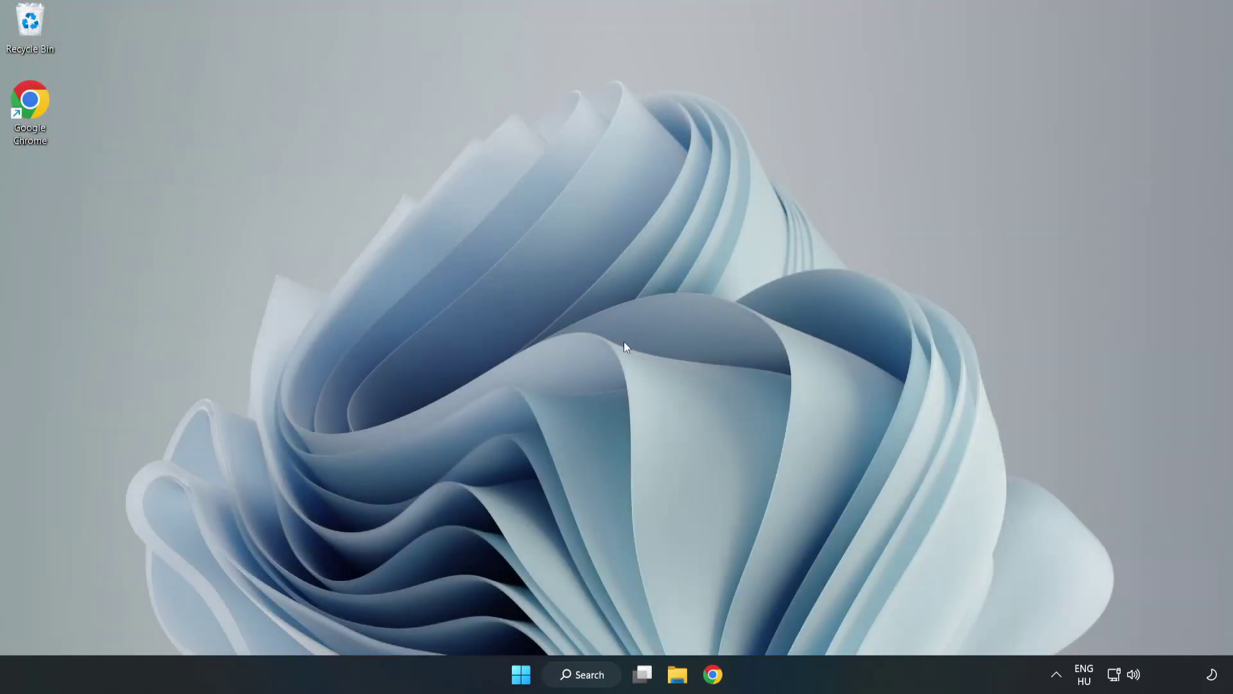
left_click(521, 674)
left_click(816, 618)
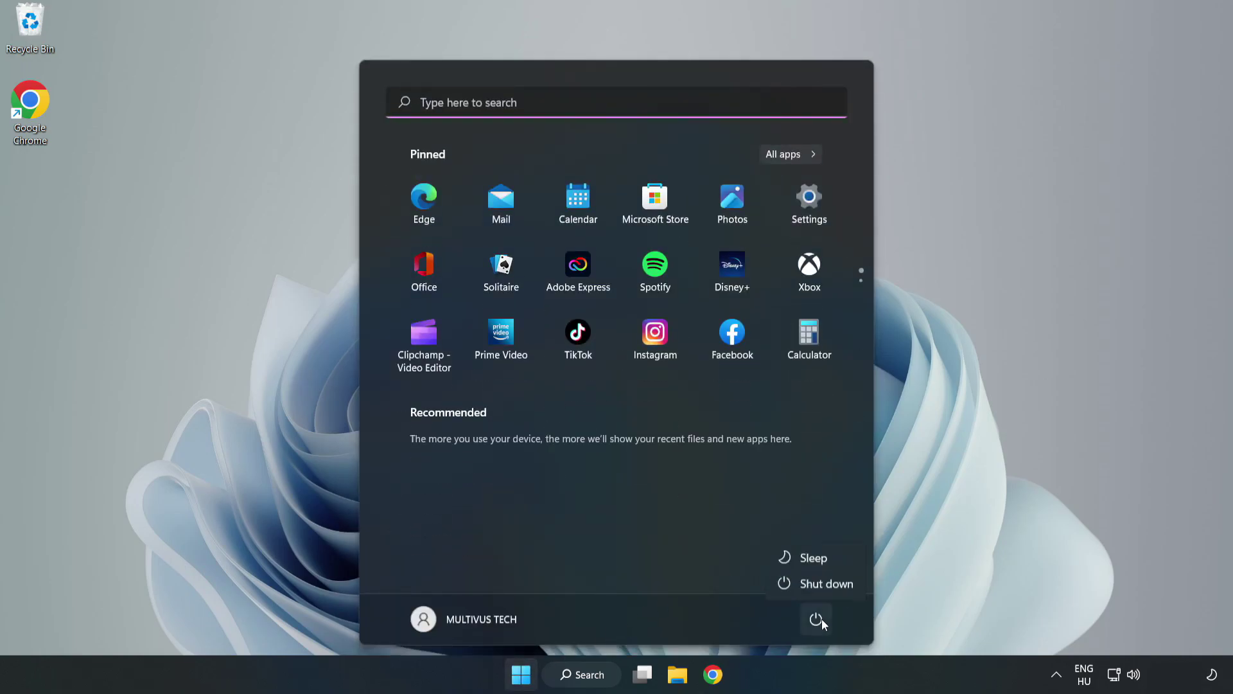